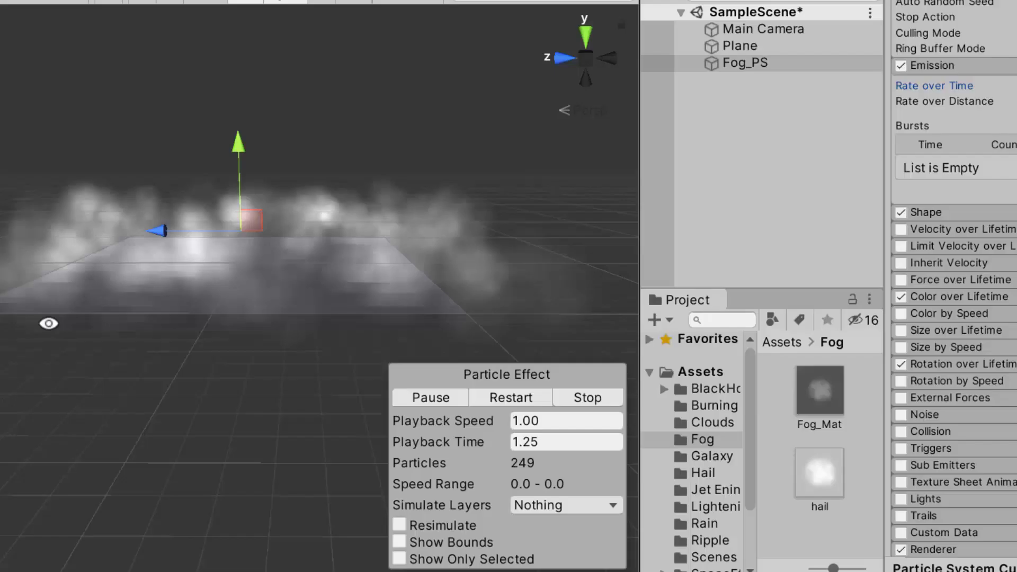
Create a new particle system in the Hierarchy named Fog_PS
{"action": "mouse_move", "coordinate": [50, 324]}
{"action": "left_mouse_down", "text": "alt"}
{"action": "mouse_move", "coordinate": [227, 216]}
{"action": "mouse_move", "coordinate": [413, 177]}
{"action": "mouse_move", "coordinate": [318, 341]}
{"action": "mouse_move", "coordinate": [337, 265]}
{"action": "mouse_move", "coordinate": [354, 315]}
{"action": "mouse_move", "coordinate": [209, 98]}
{"action": "left_mouse_up", "text": "alt"}
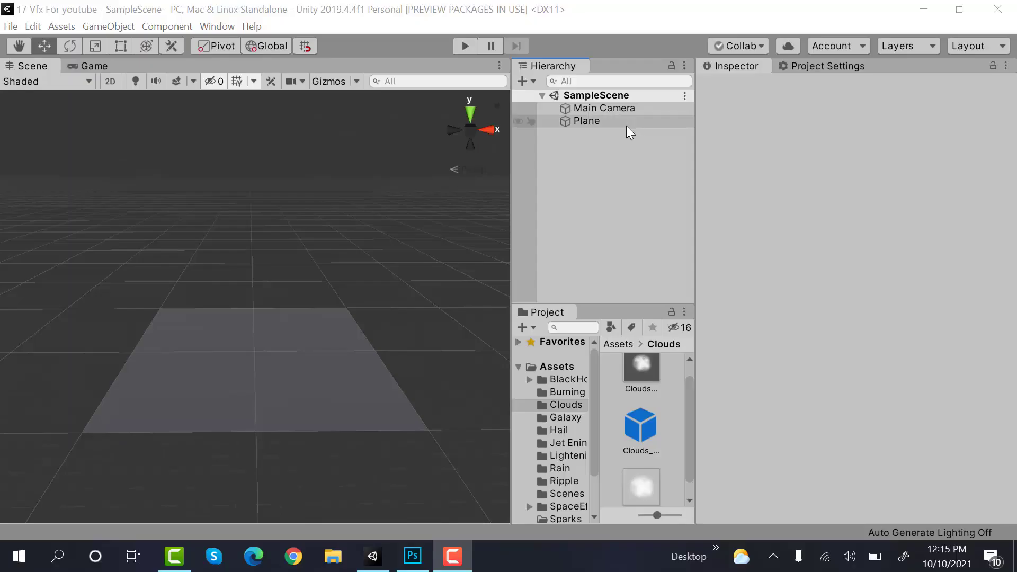
{"action": "right_click", "coordinate": [591, 147]}
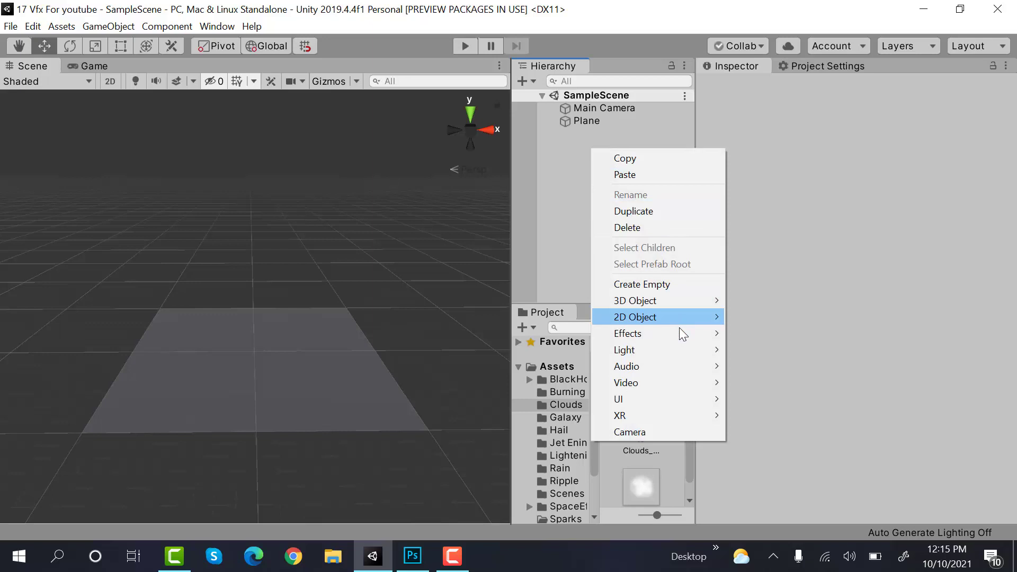
{"action": "mouse_move", "coordinate": [628, 333]}
{"action": "left_click", "coordinate": [761, 334]}
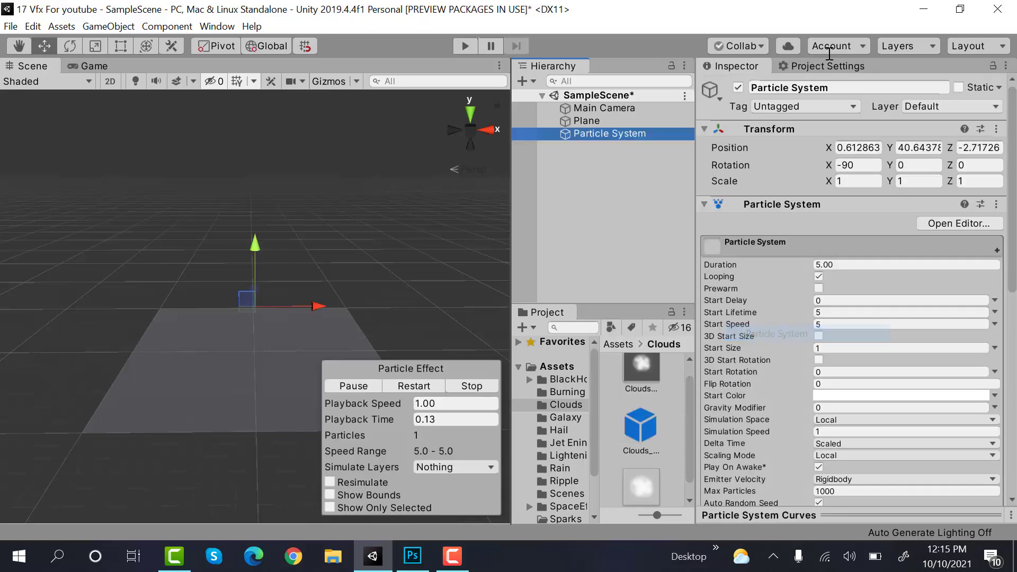
{"action": "left_click", "coordinate": [851, 84]}
{"action": "type", "text": "Fog"}
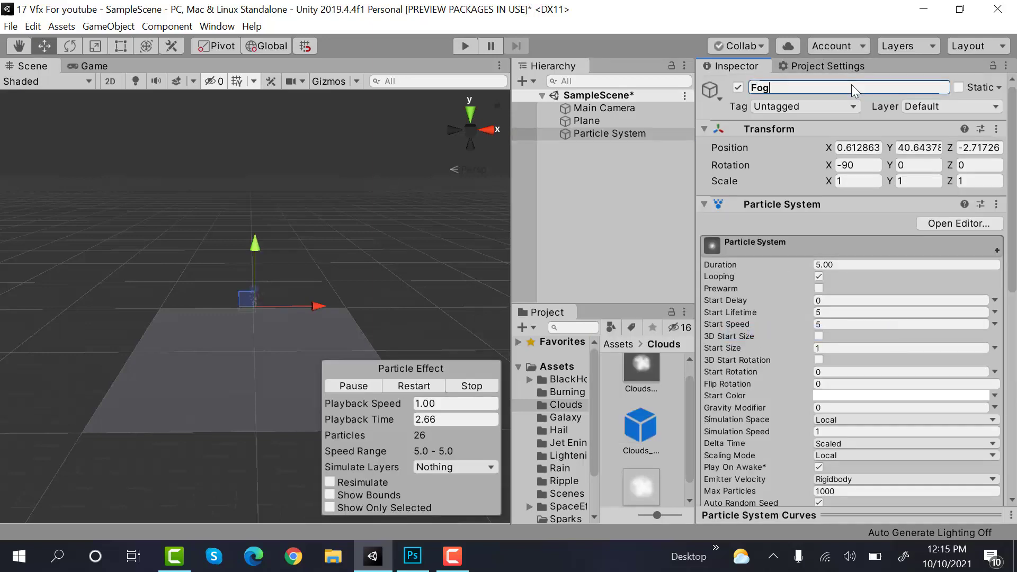
{"action": "type", "text": "_PS"}
{"action": "key", "text": "Return"}
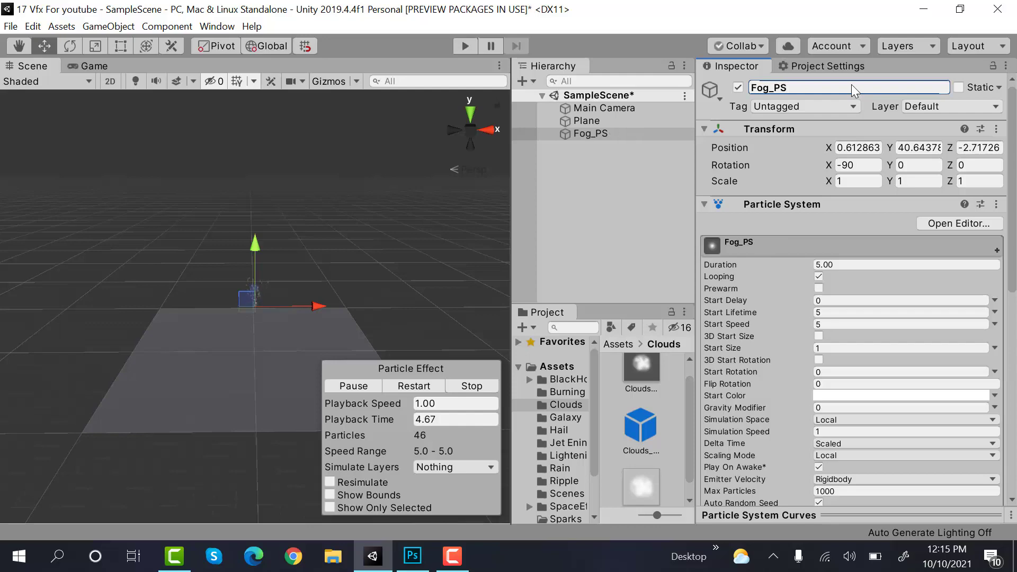
Reset Fog_PS's transform to the origin and open its Renderer settings (max particle size 3)
{"action": "left_click", "coordinate": [996, 129]}
{"action": "left_click", "coordinate": [984, 144]}
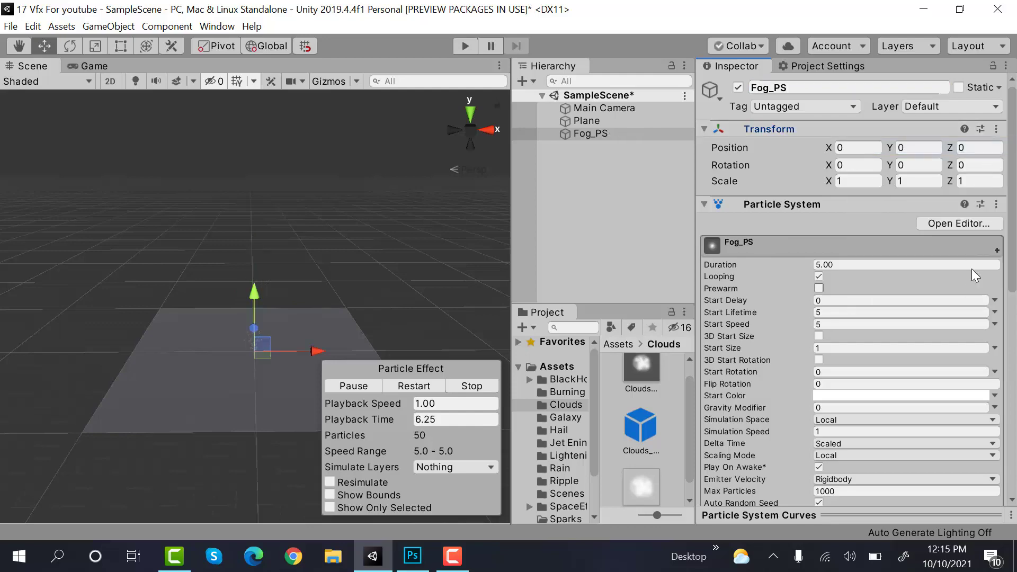
{"action": "scroll", "coordinate": [972, 269], "scroll_direction": "down", "scroll_amount": 10}
{"action": "left_click", "coordinate": [870, 403]}
{"action": "scroll", "coordinate": [884, 392], "scroll_direction": "down", "scroll_amount": 5}
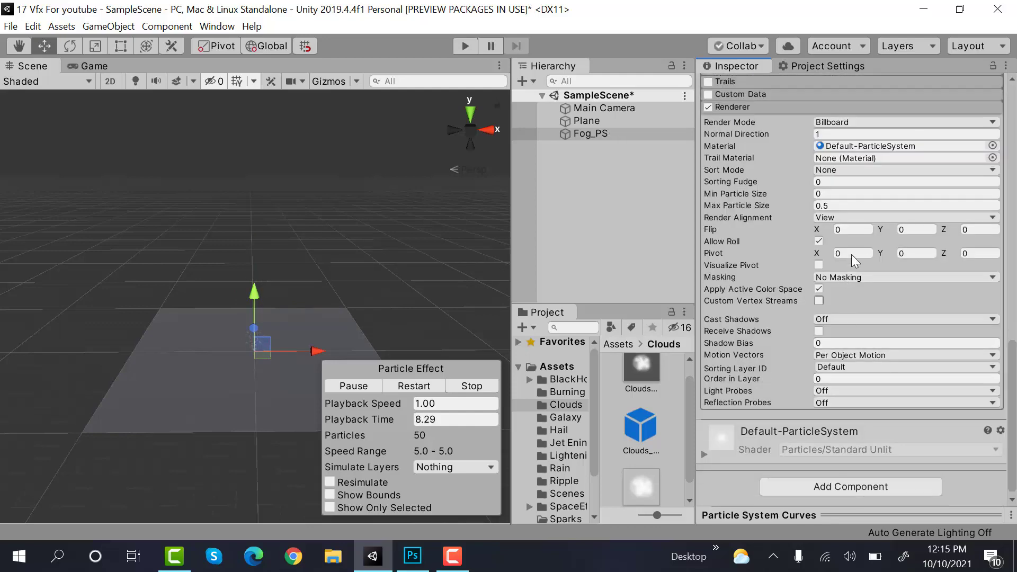
{"action": "type", "text": "3"}
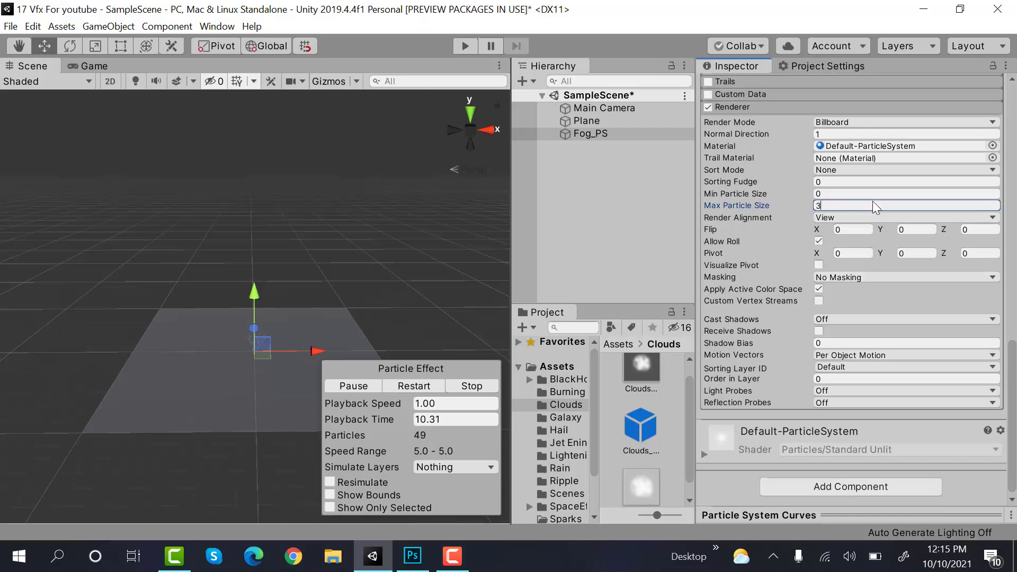
{"action": "scroll", "coordinate": [873, 202], "scroll_direction": "up", "scroll_amount": 15}
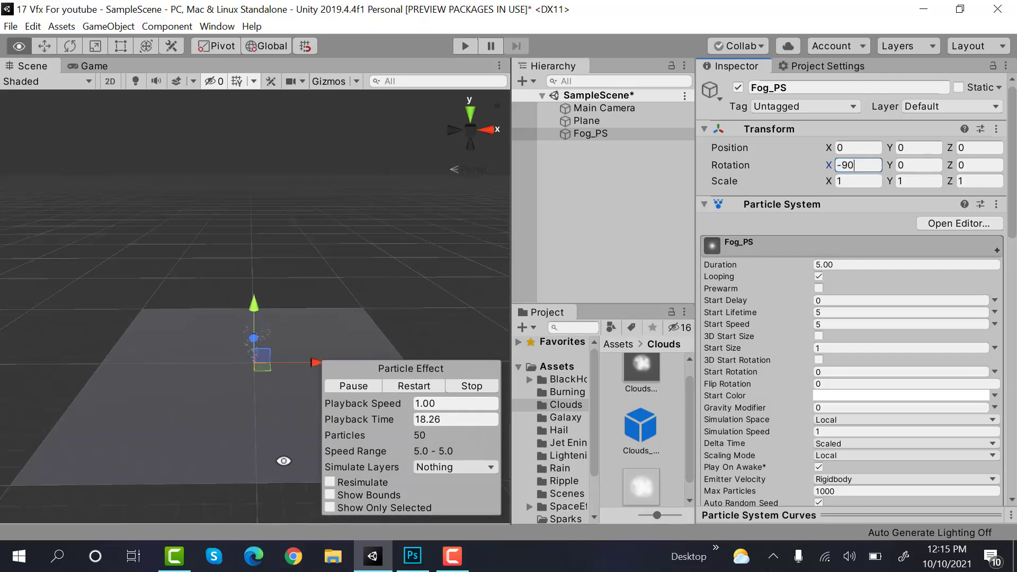
{"action": "mouse_move", "coordinate": [284, 462]}
{"action": "left_mouse_down", "text": "alt"}
{"action": "mouse_move", "coordinate": [220, 368]}
{"action": "mouse_move", "coordinate": [257, 335]}
{"action": "left_mouse_up", "text": "alt"}
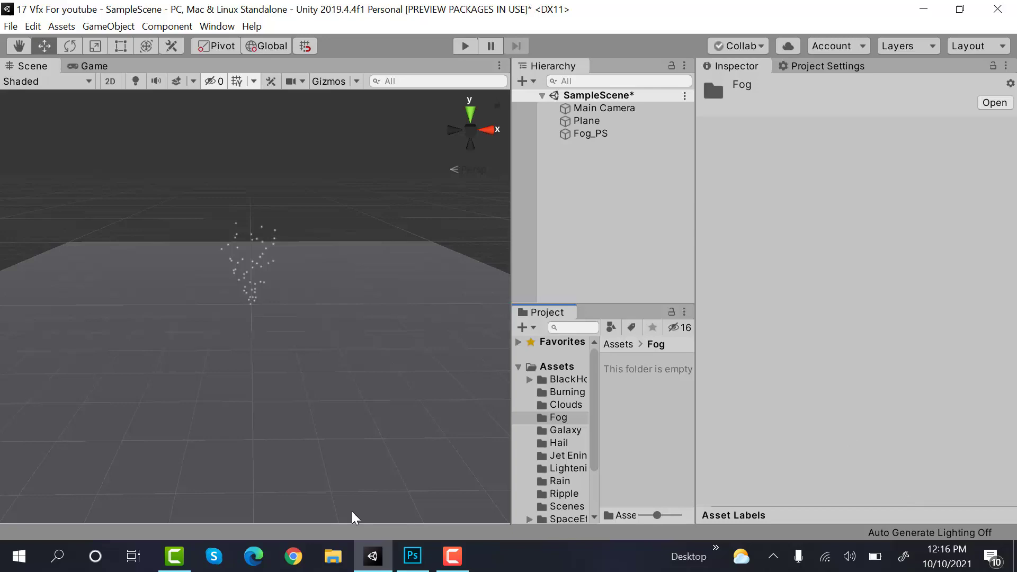
Drag hail.png from the Downloads folder into Unity's Fog folder
{"action": "left_click", "coordinate": [345, 567]}
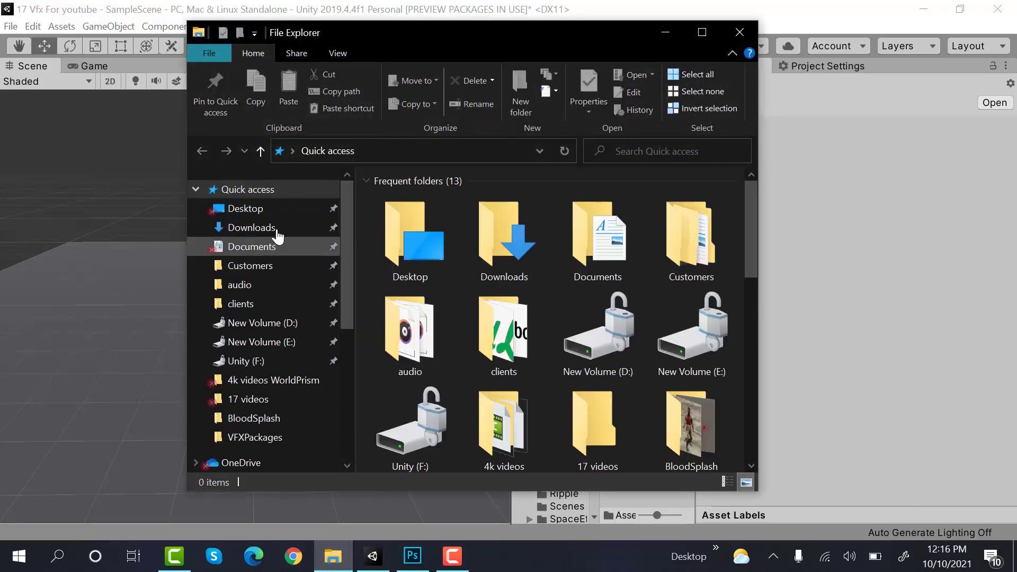
{"action": "left_click", "coordinate": [273, 227]}
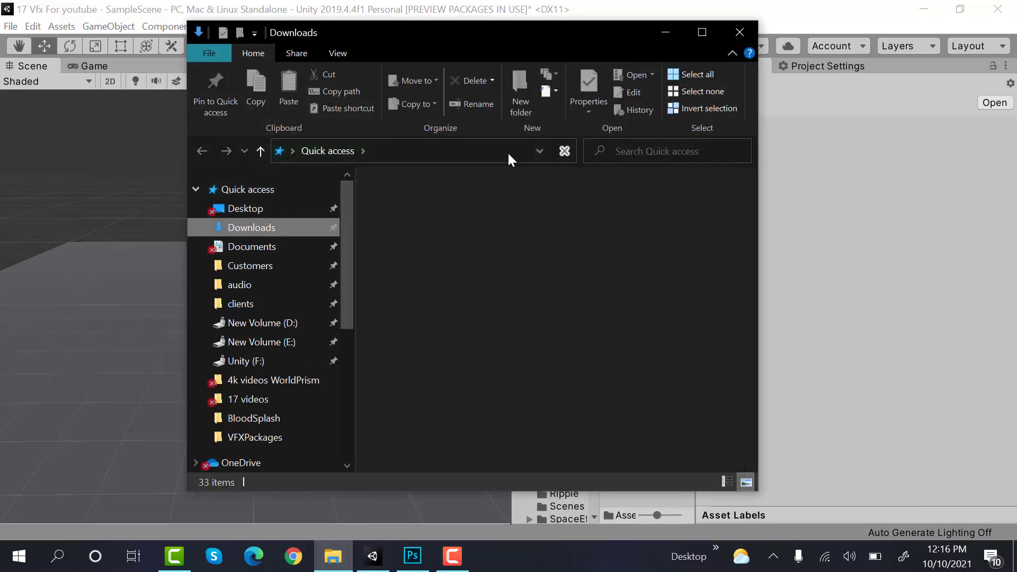
{"action": "left_click", "coordinate": [704, 35]}
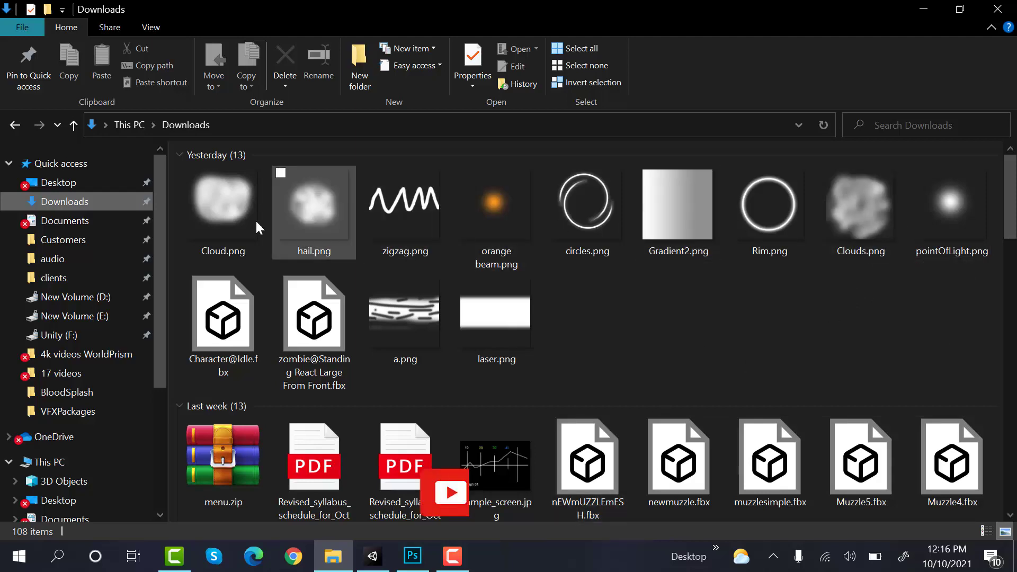
{"action": "left_click_drag", "start_coordinate": [330, 217], "coordinate": [426, 458]}
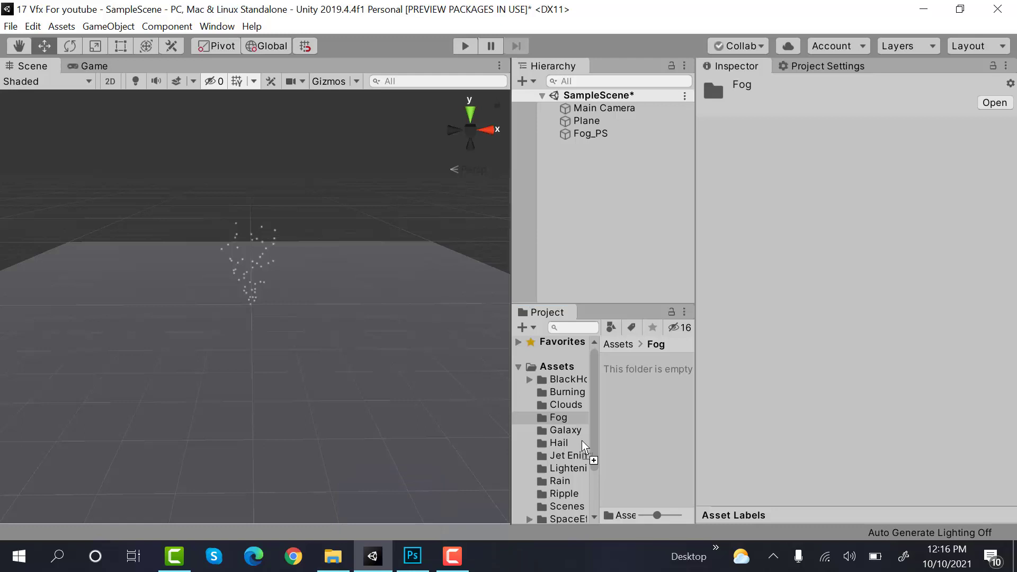
{"action": "left_click_drag", "start_coordinate": [426, 459], "coordinate": [647, 415]}
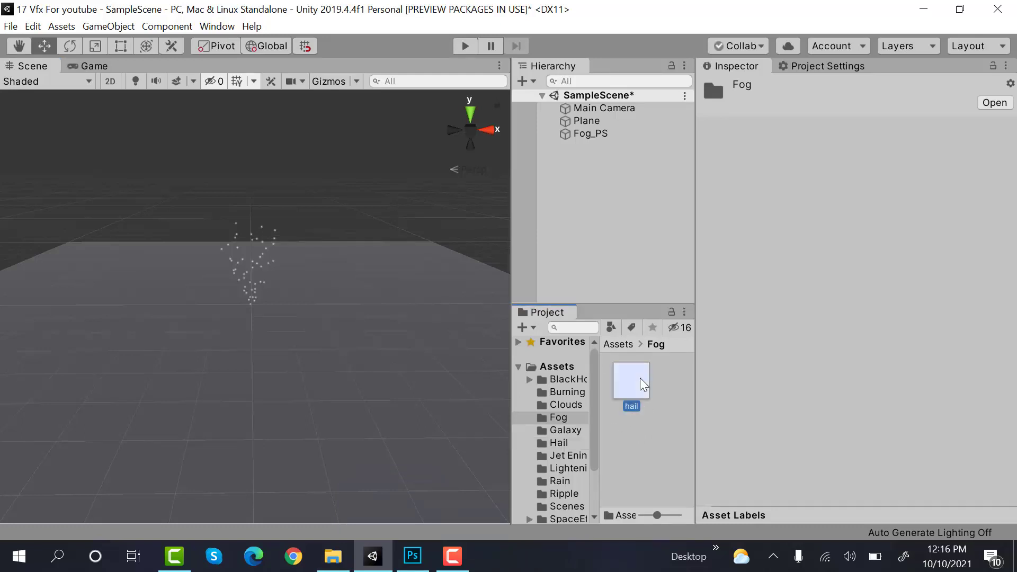
Enable Alpha Is Transparency on the hail texture and apply the import settings
{"action": "left_click", "coordinate": [831, 204]}
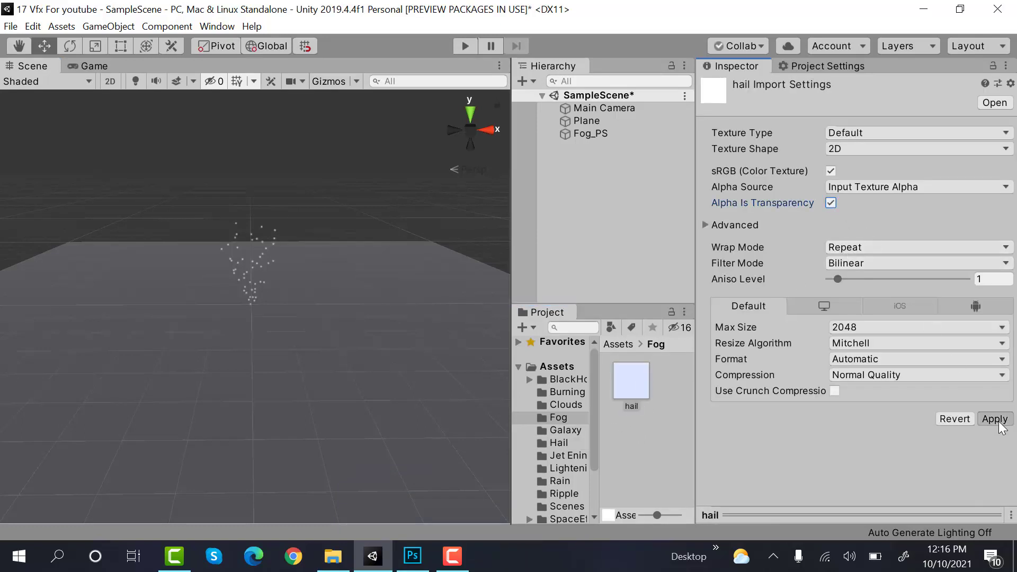
{"action": "left_click", "coordinate": [995, 419]}
{"action": "left_click", "coordinate": [642, 432]}
Create a Fog_Mat material using the Legacy Shaders/Particles/Additive shader
{"action": "right_click", "coordinate": [642, 432]}
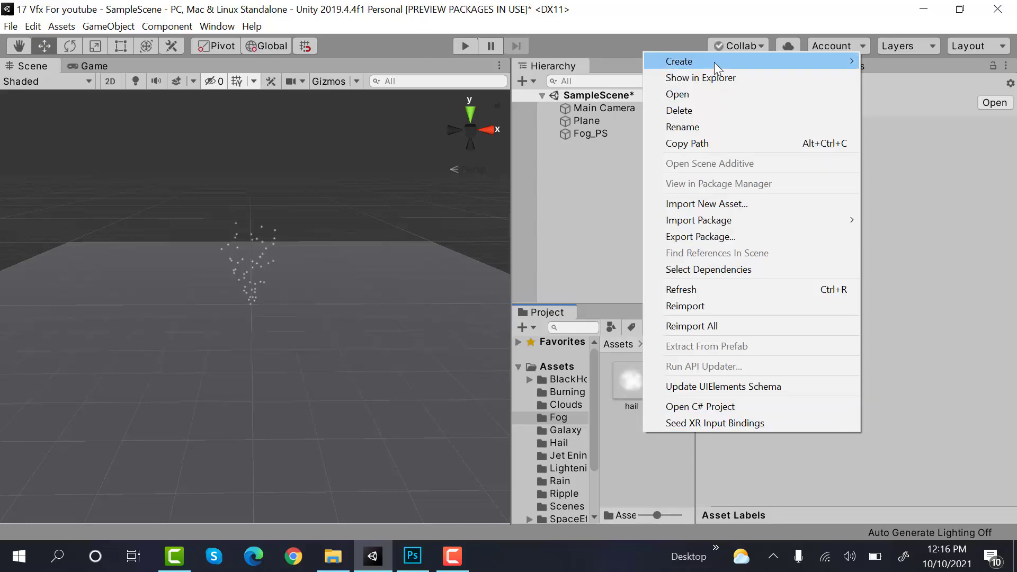
{"action": "mouse_move", "coordinate": [680, 61]}
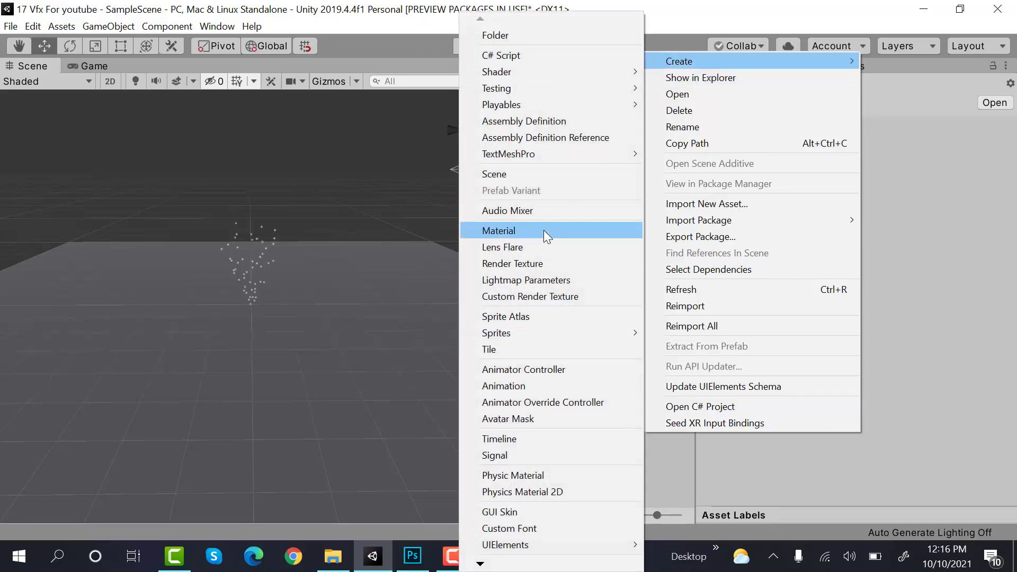
{"action": "left_click", "coordinate": [544, 233]}
{"action": "type", "text": "Fog_Mat"}
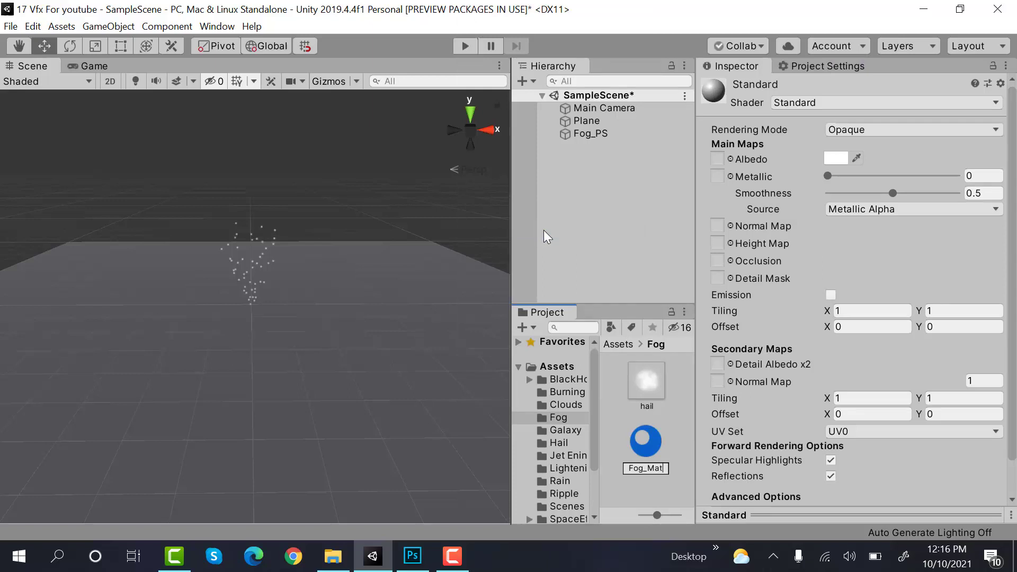
{"action": "key", "text": "Return"}
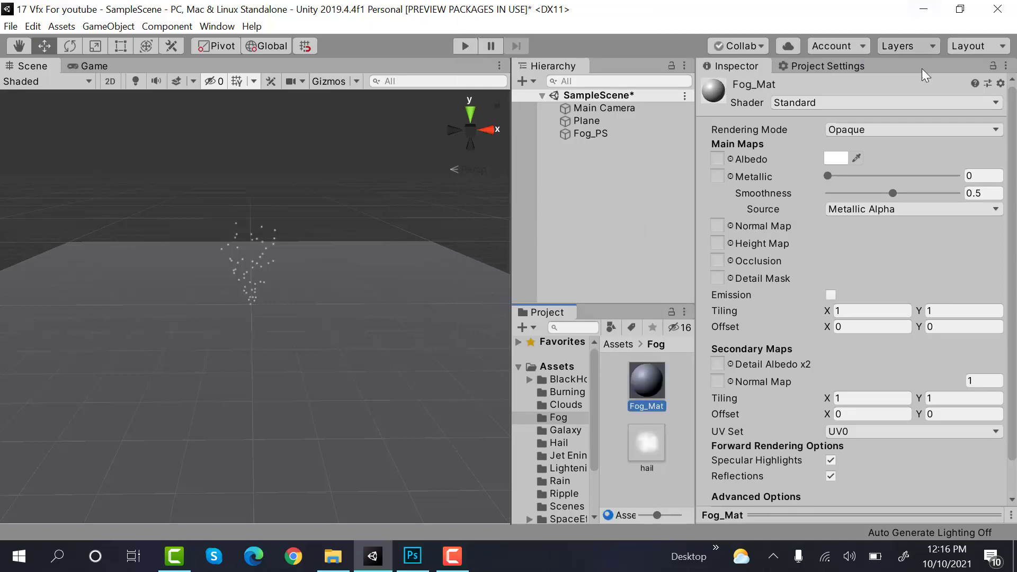
{"action": "left_click", "coordinate": [914, 104]}
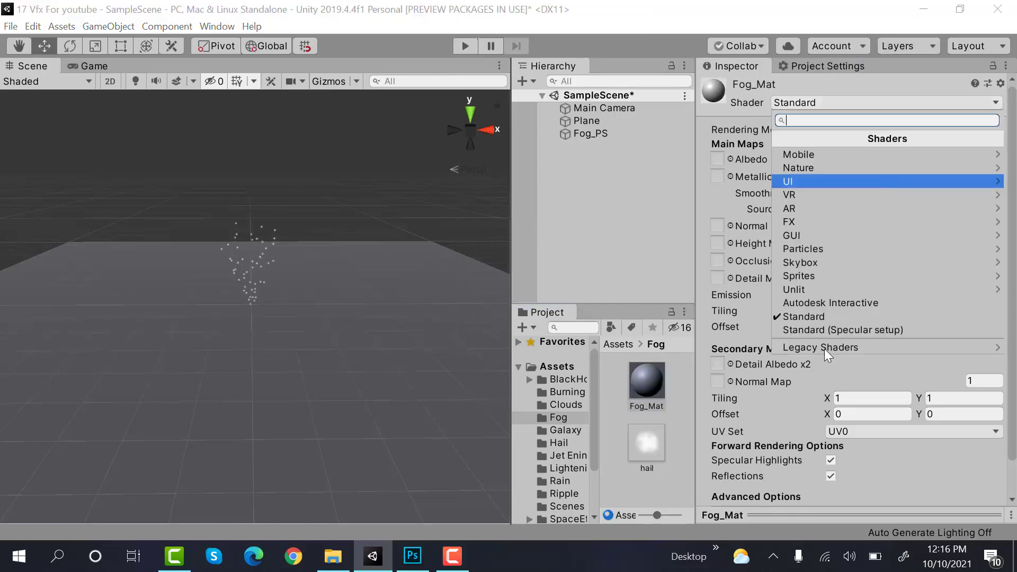
{"action": "key", "text": "Escape"}
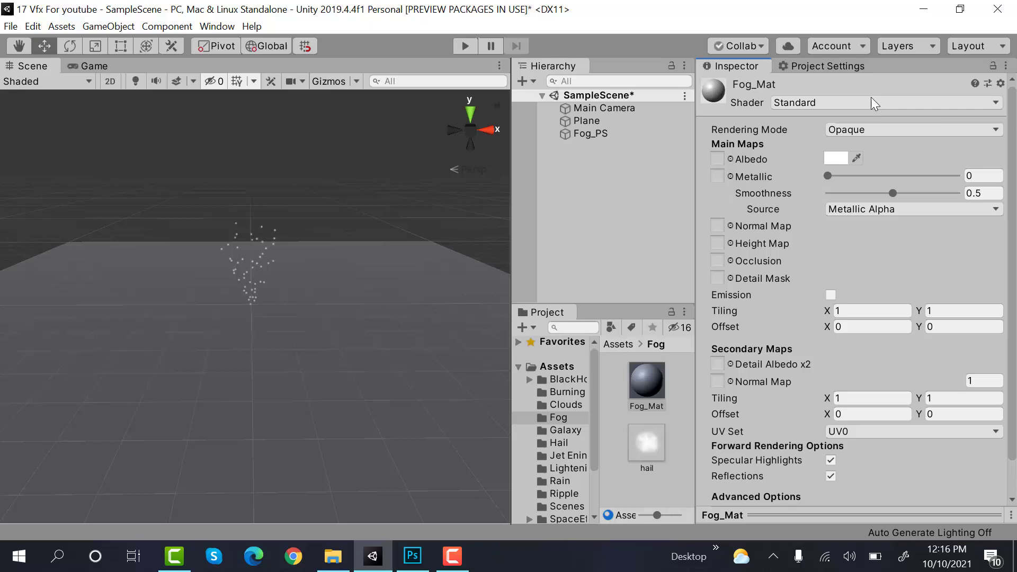
{"action": "left_click", "coordinate": [871, 100]}
{"action": "left_click", "coordinate": [836, 338]}
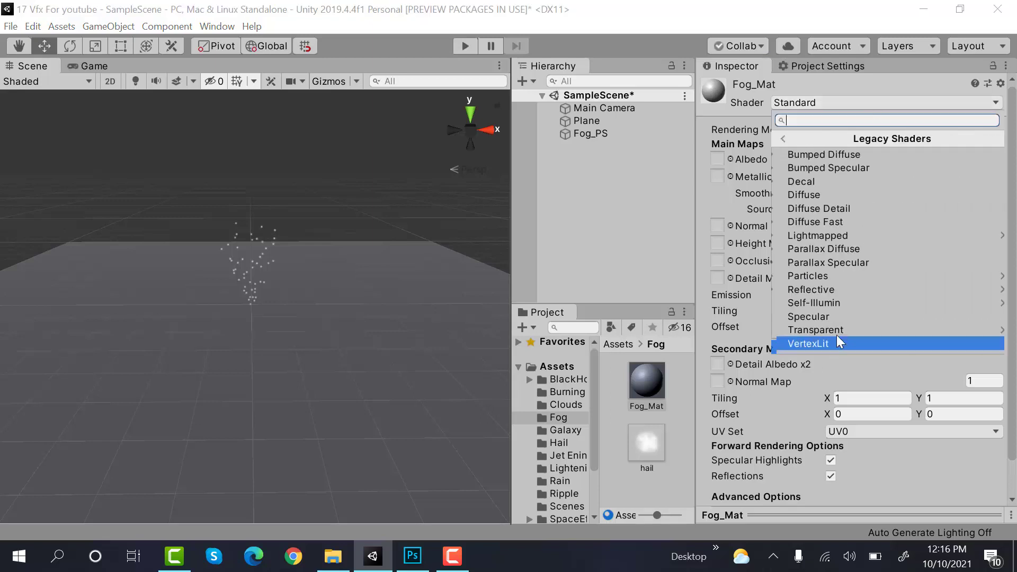
{"action": "left_click", "coordinate": [865, 275]}
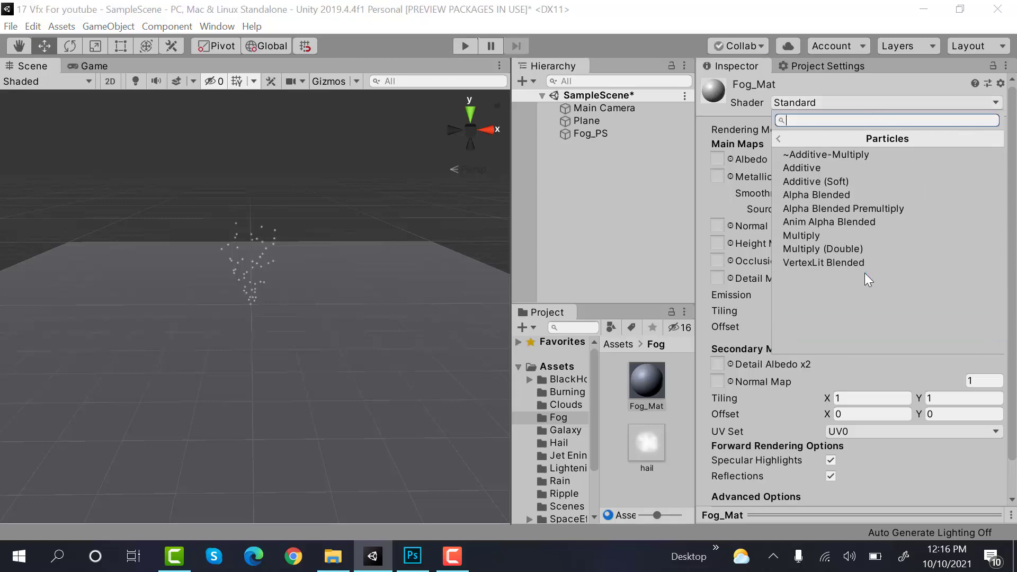
{"action": "left_click", "coordinate": [872, 167]}
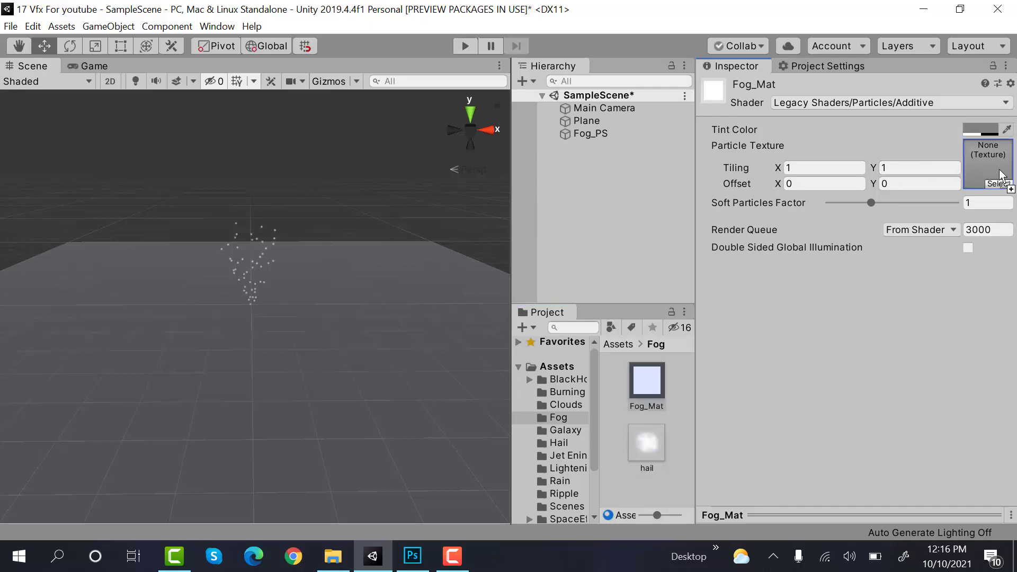
Set hail as Fog_Mat's particle texture and assign Fog_Mat to Fog_PS
{"action": "left_click_drag", "start_coordinate": [1000, 175], "coordinate": [1000, 175]}
{"action": "left_click_drag", "start_coordinate": [696, 134], "coordinate": [611, 133]}
{"action": "left_click", "coordinate": [613, 132]}
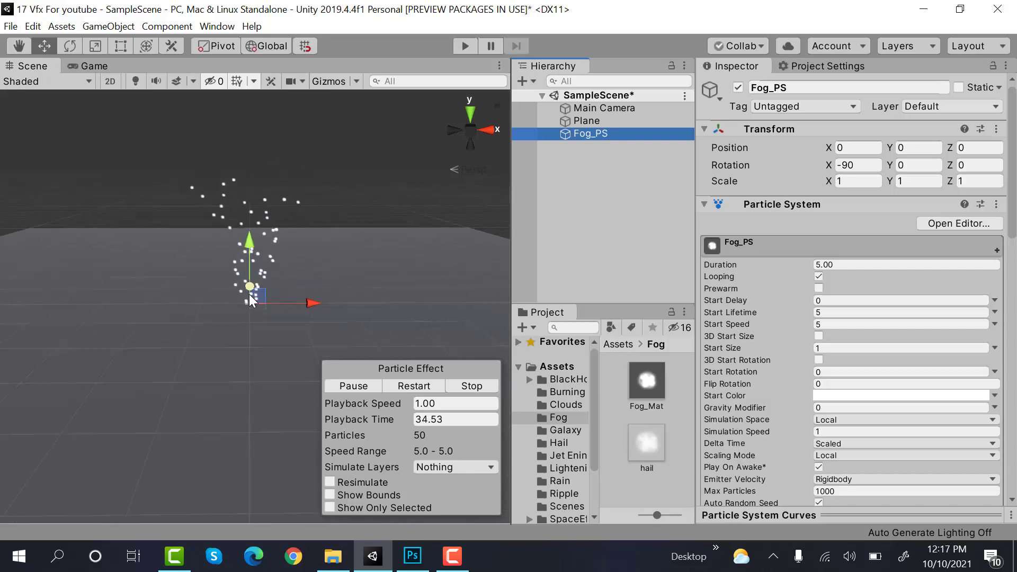
Enable Prewarm, set Start Speed 0, and randomize Start Size between 30 and 50
{"action": "left_click", "coordinate": [818, 288]}
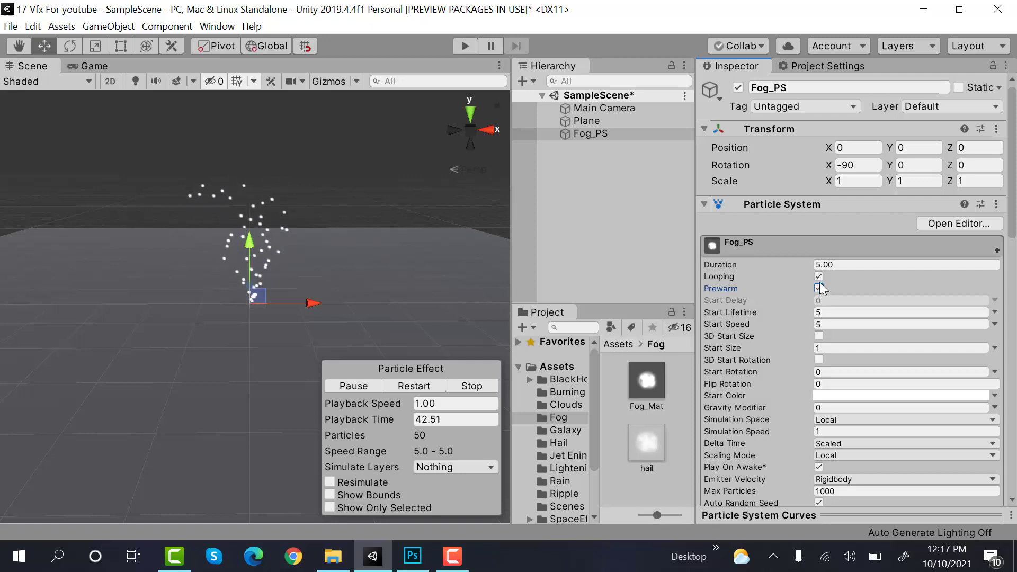
{"action": "left_click", "coordinate": [830, 313]}
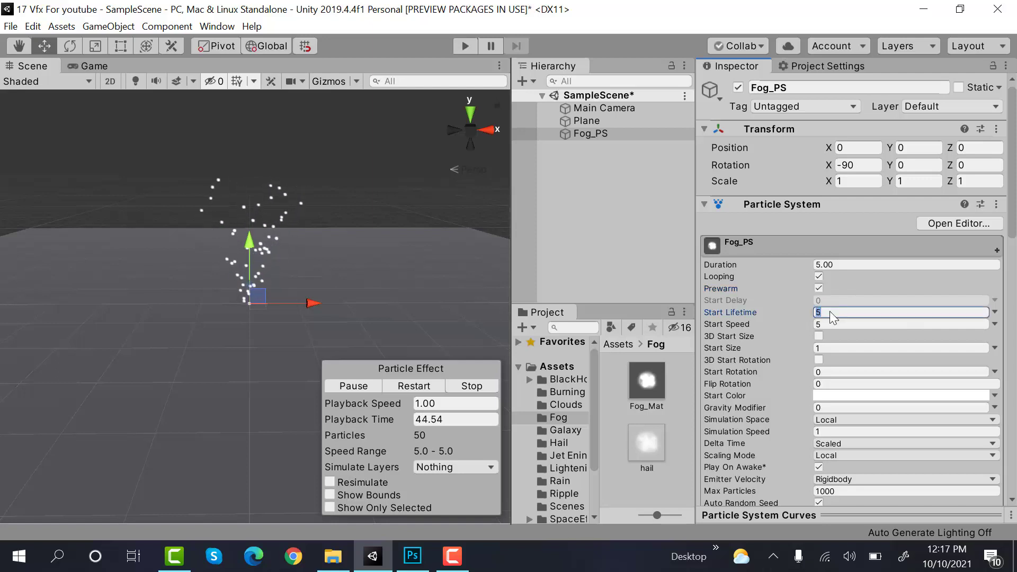
{"action": "left_click", "coordinate": [822, 326]}
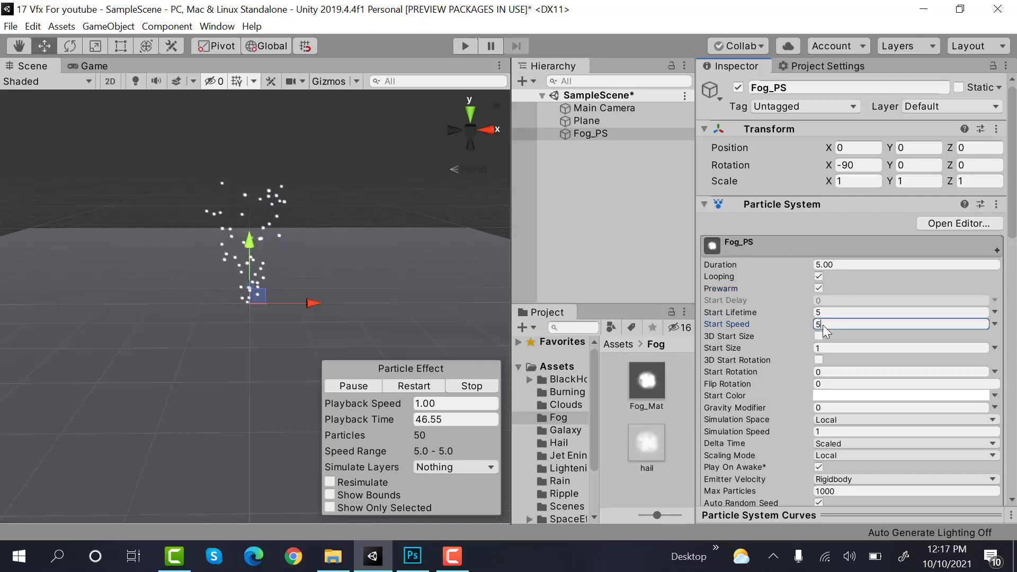
{"action": "type", "text": "0"}
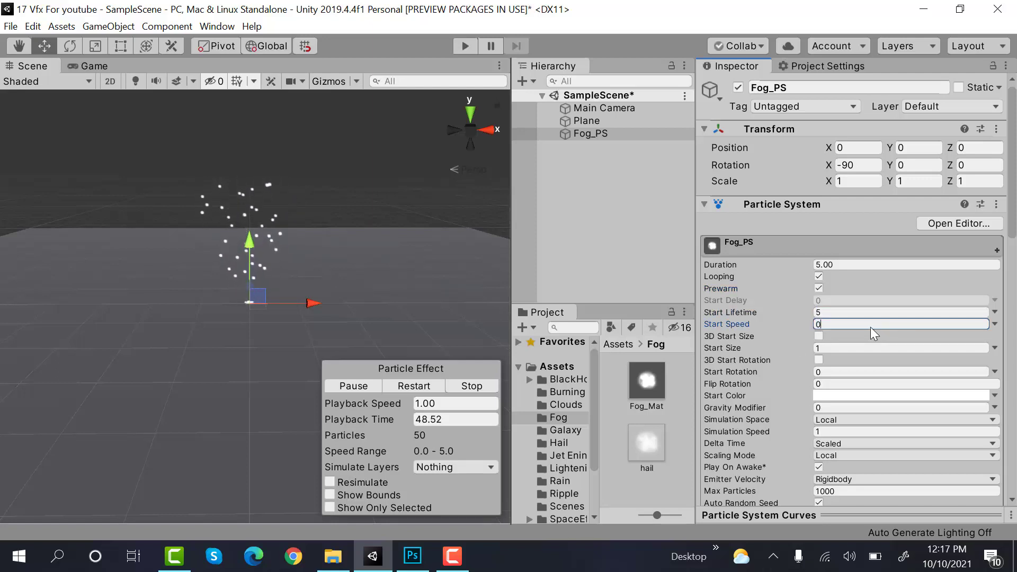
{"action": "left_click", "coordinate": [994, 348]}
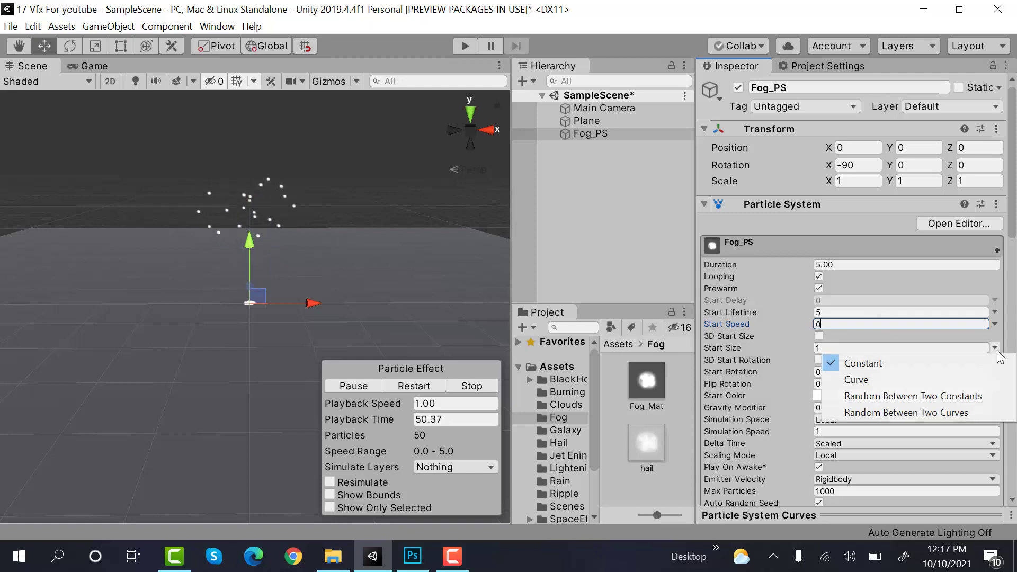
{"action": "left_click", "coordinate": [960, 397]}
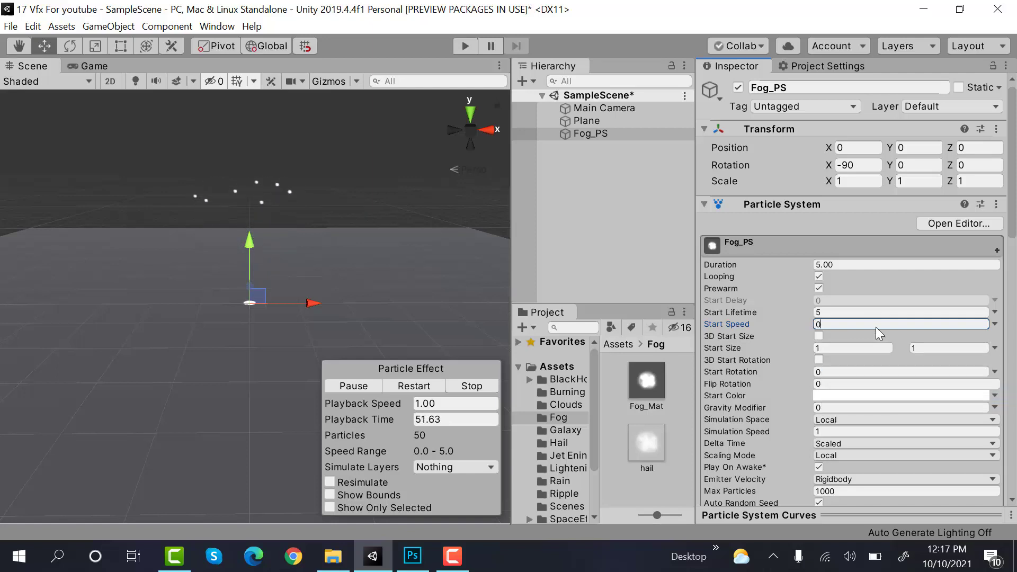
{"action": "left_click", "coordinate": [870, 348]}
{"action": "type", "text": "0"}
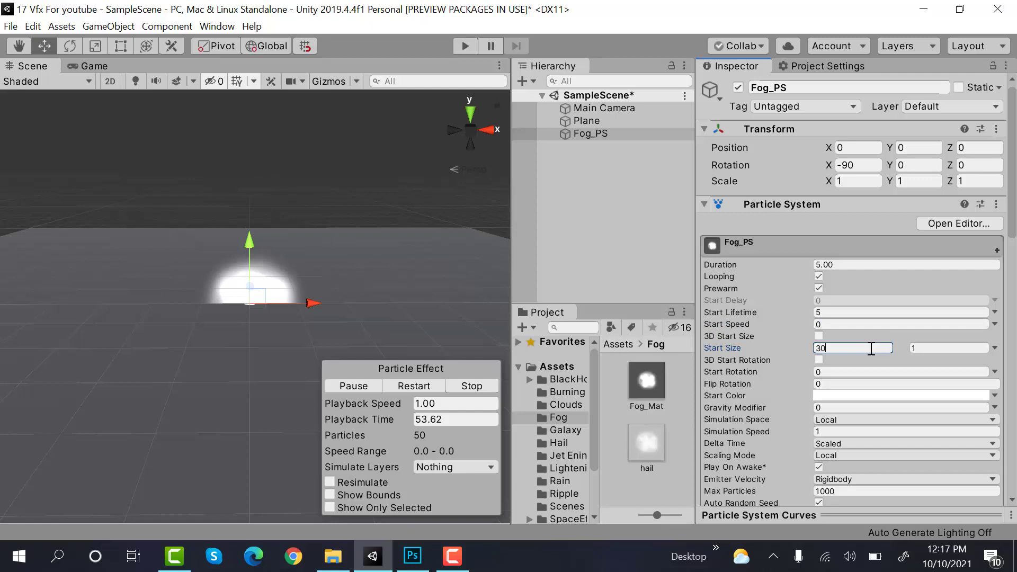
{"action": "left_click", "coordinate": [919, 349]}
{"action": "type", "text": "50"}
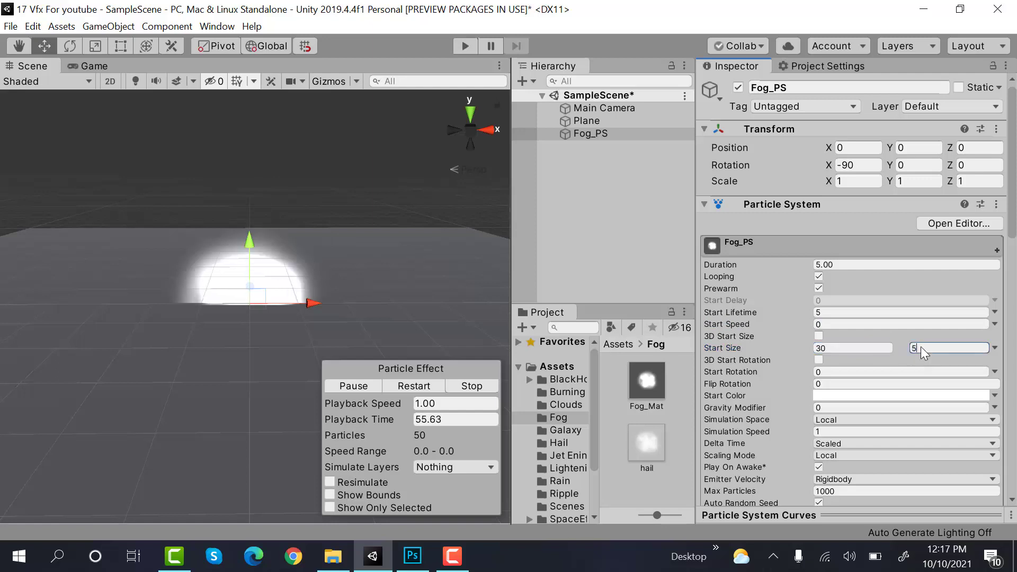
Raise Fog_PS above the plane, randomize Start Rotation from -360 to 360, and lower Start Color alpha
{"action": "mouse_move", "coordinate": [249, 243]}
{"action": "left_mouse_down"}
{"action": "mouse_move", "coordinate": [271, 141]}
{"action": "mouse_move", "coordinate": [315, 226]}
{"action": "left_mouse_up"}
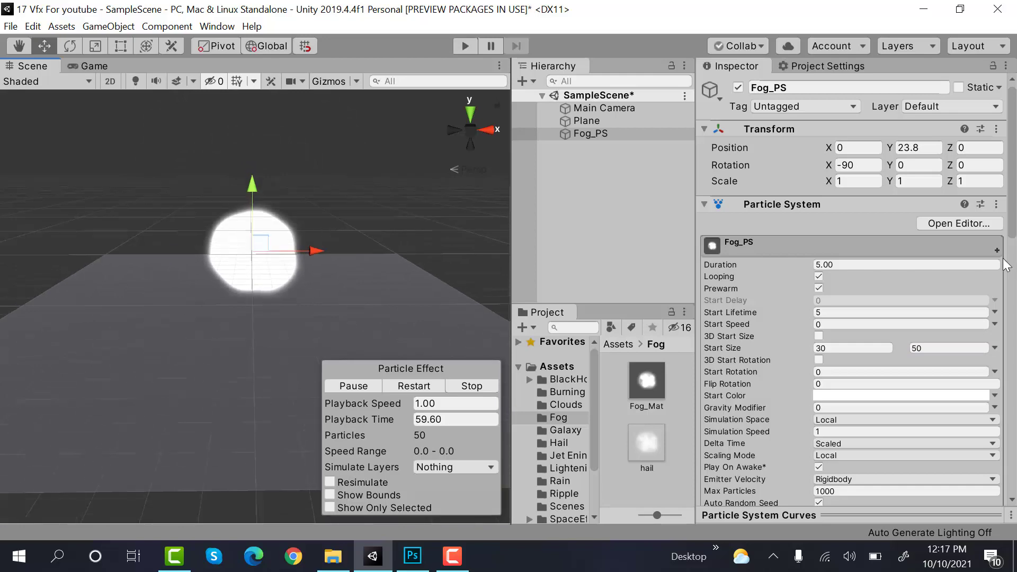
{"action": "scroll", "coordinate": [1002, 265], "scroll_direction": "down", "scroll_amount": 5}
{"action": "scroll", "coordinate": [1002, 265], "scroll_direction": "up", "scroll_amount": 3}
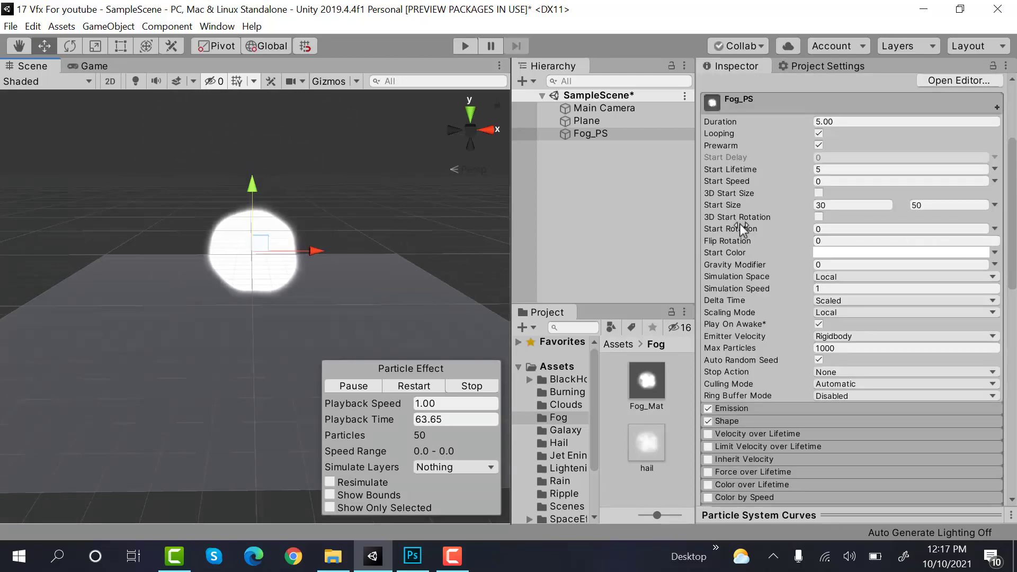
{"action": "left_click", "coordinate": [994, 229]}
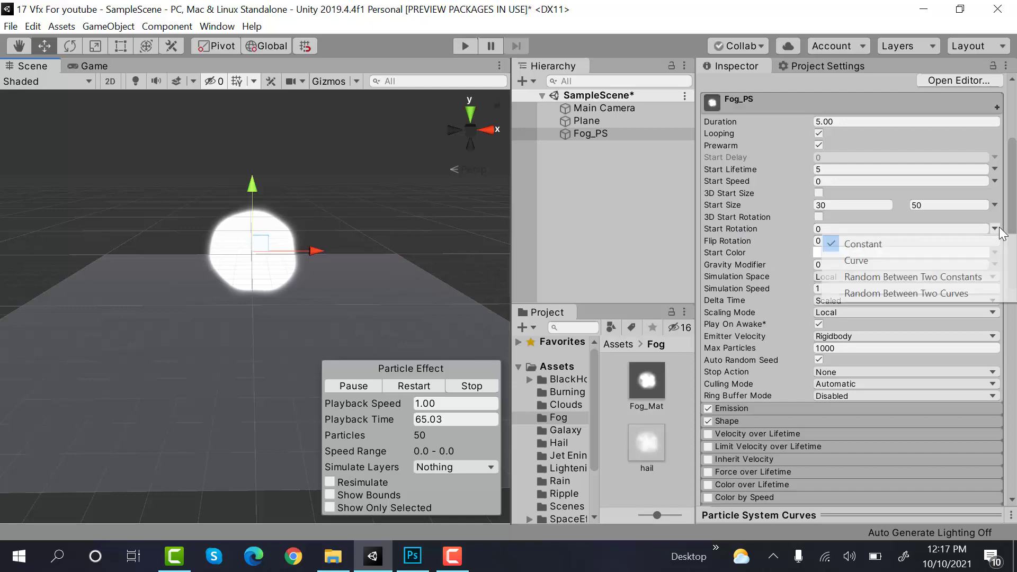
{"action": "left_click", "coordinate": [965, 276]}
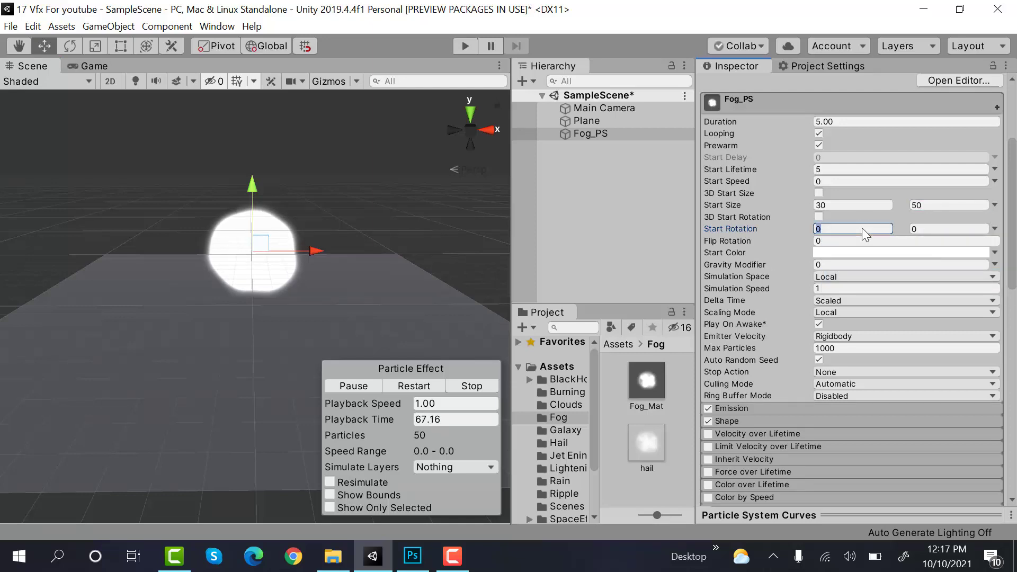
{"action": "type", "text": "-360"}
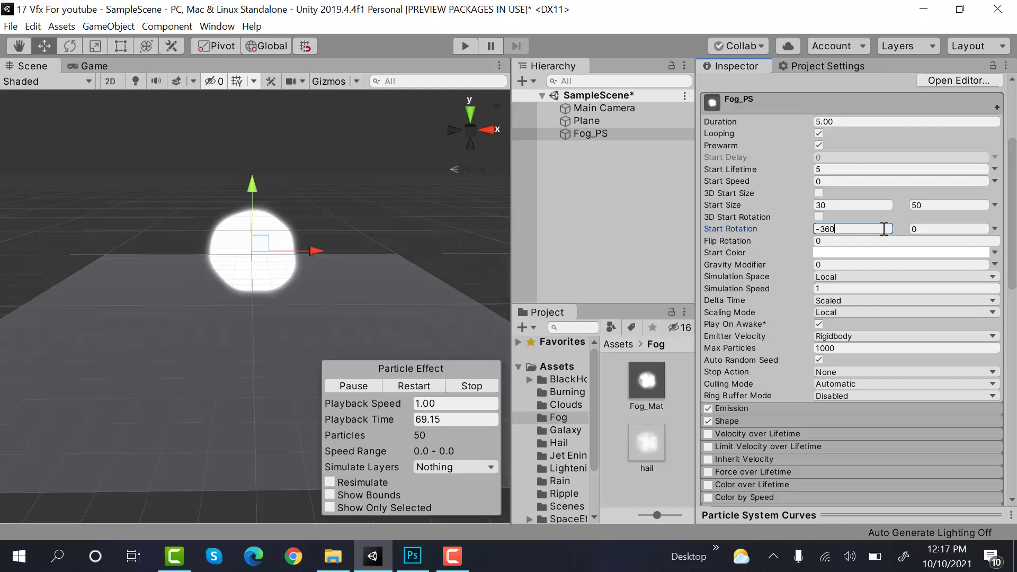
{"action": "left_click", "coordinate": [926, 229]}
{"action": "type", "text": "36"}
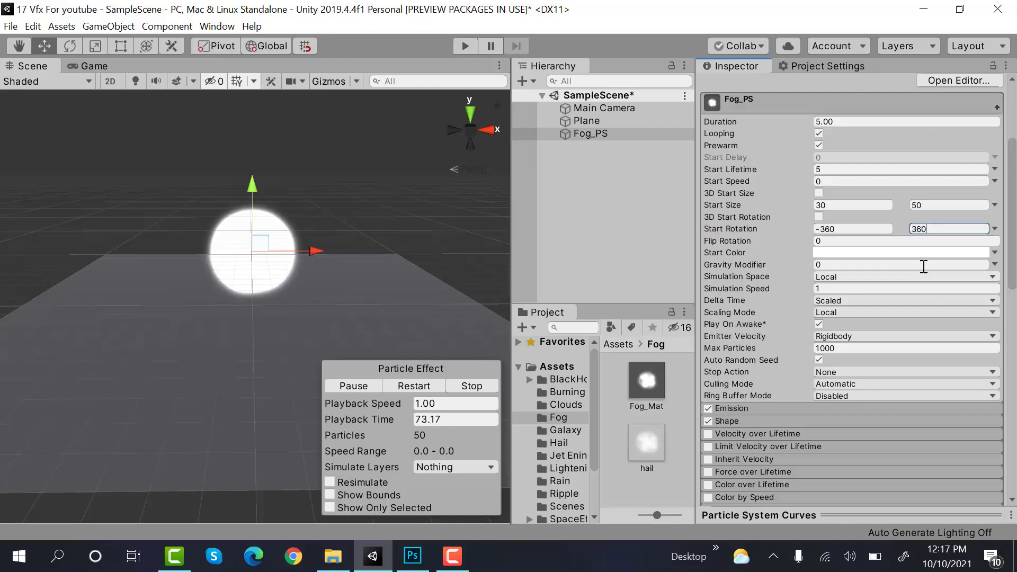
{"action": "left_click", "coordinate": [926, 253]}
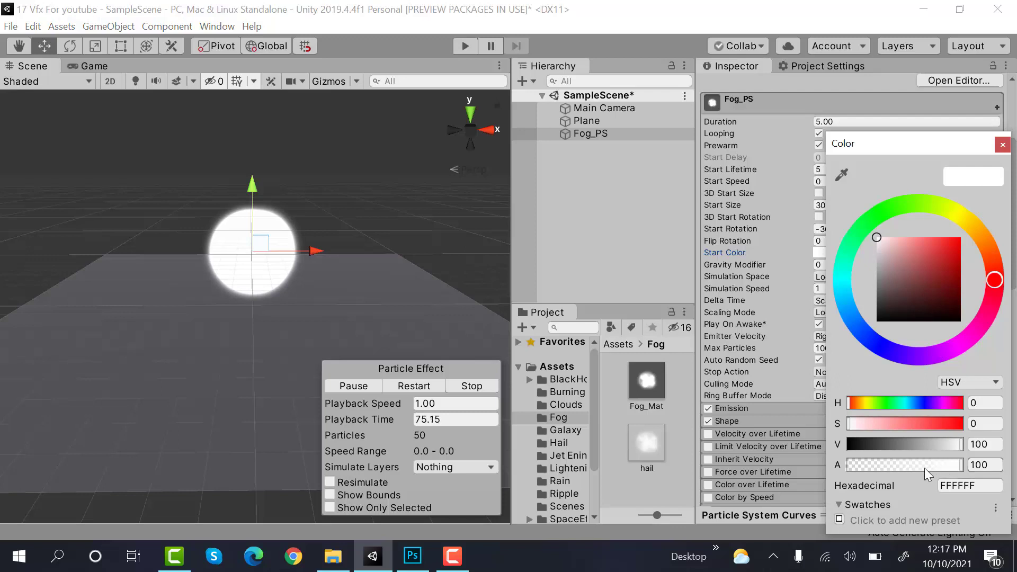
{"action": "left_click_drag", "start_coordinate": [904, 469], "coordinate": [929, 470]}
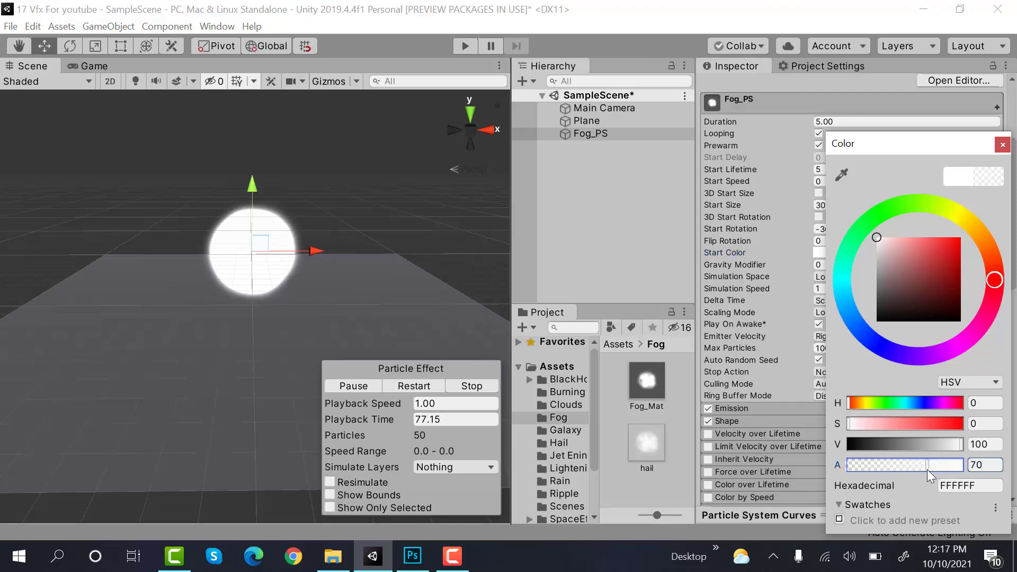
{"action": "left_click", "coordinate": [1005, 144]}
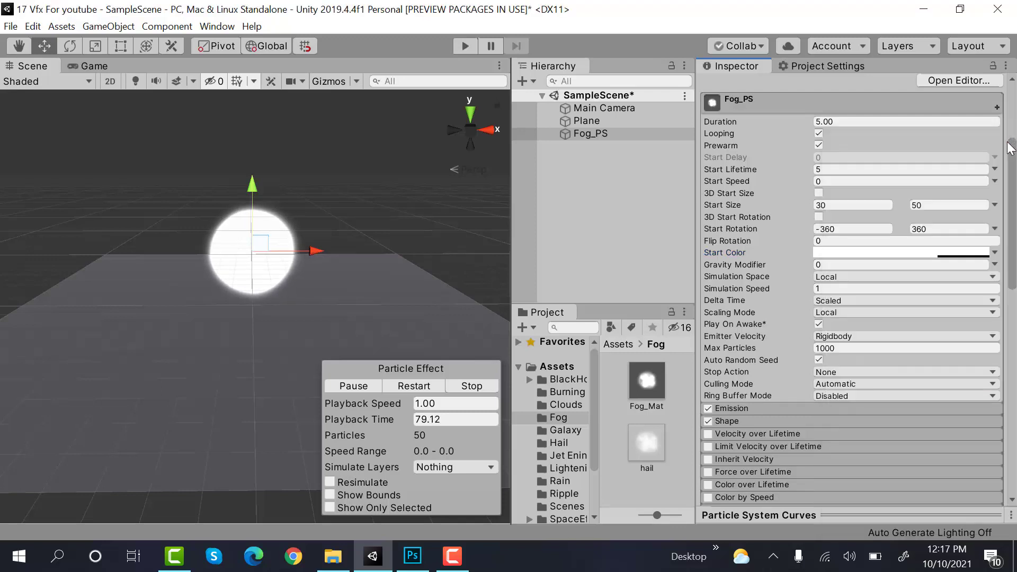
Expand Emission and set Rate over Time to 500 particles per second
{"action": "left_click", "coordinate": [818, 408]}
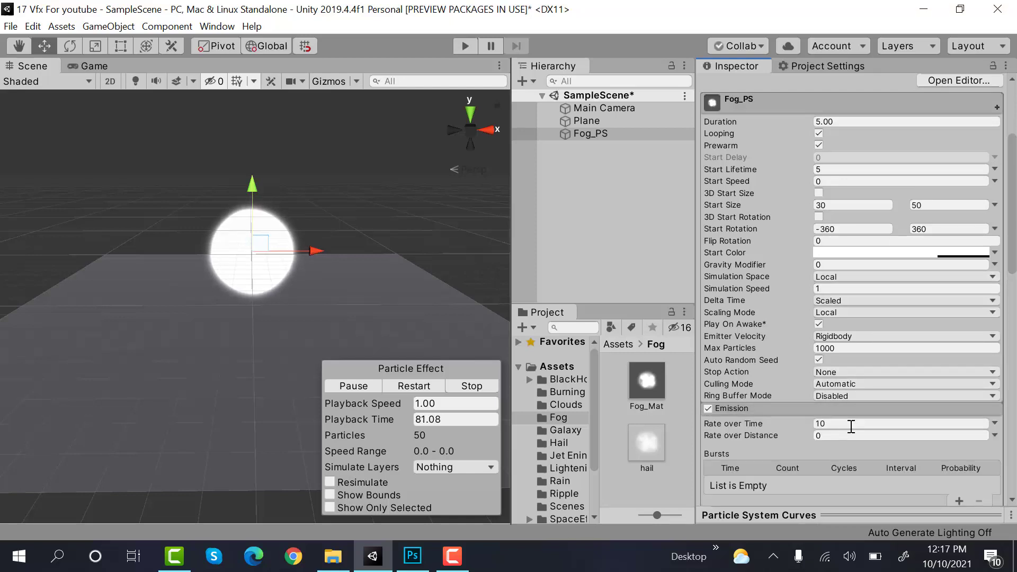
{"action": "left_click", "coordinate": [852, 425]}
{"action": "type", "text": "250"}
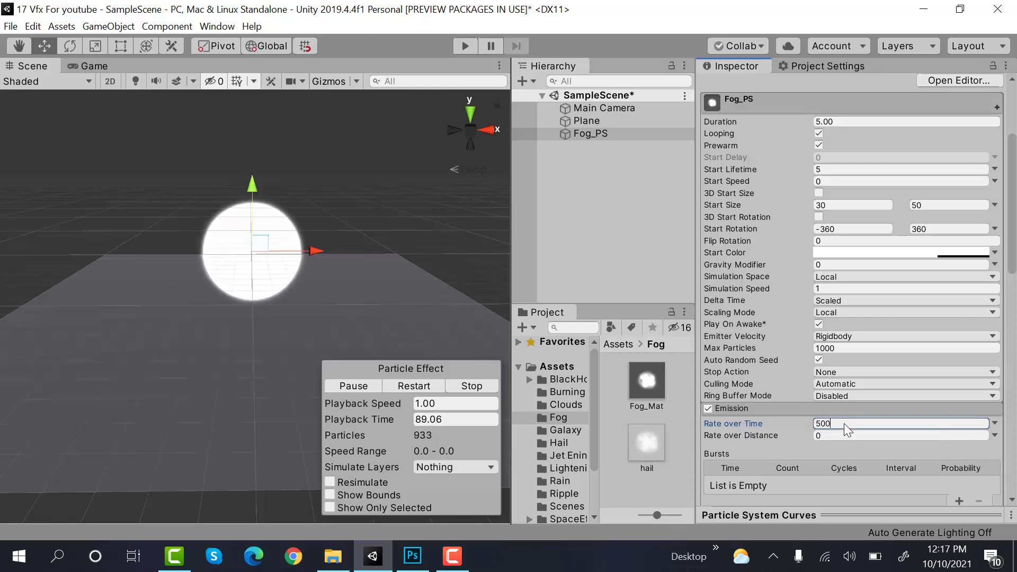
{"action": "scroll", "coordinate": [788, 299], "scroll_direction": "down", "scroll_amount": 3}
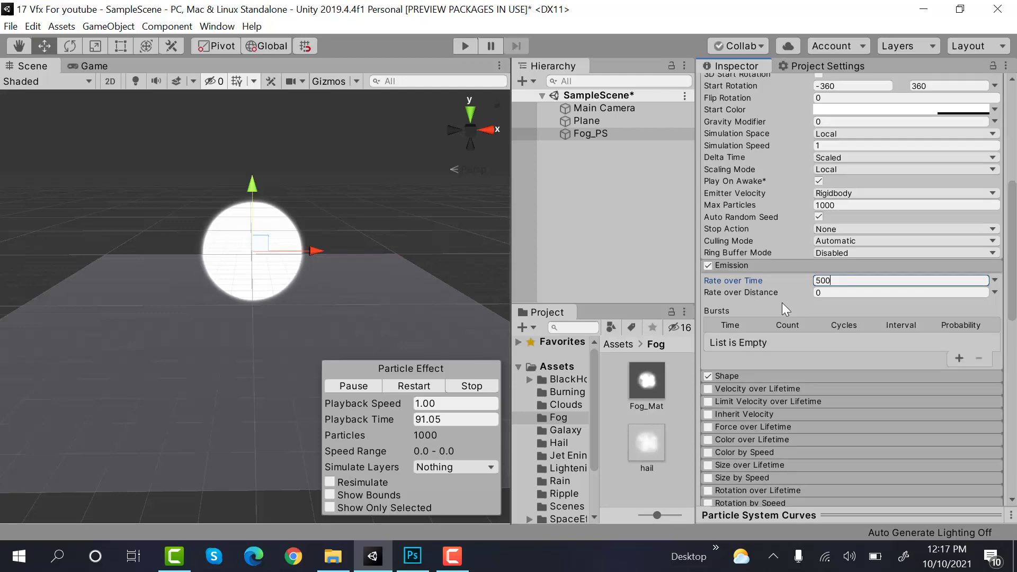
Set the emitter shape to a Box scaled 250 × 250 × 30, then check the Game view
{"action": "left_click", "coordinate": [785, 266]}
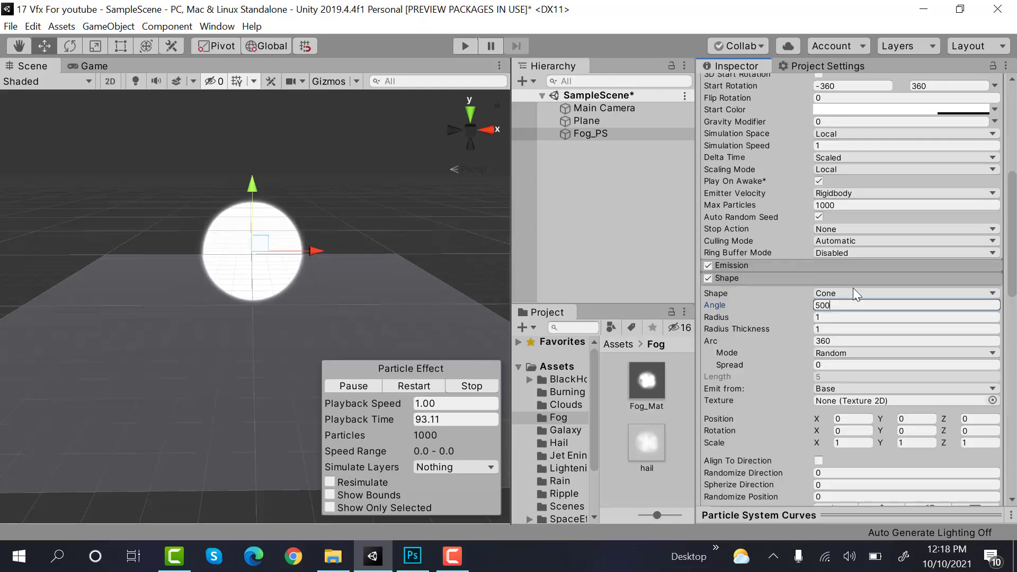
{"action": "scroll", "coordinate": [854, 287], "scroll_direction": "down", "scroll_amount": 3}
{"action": "left_click", "coordinate": [872, 150]}
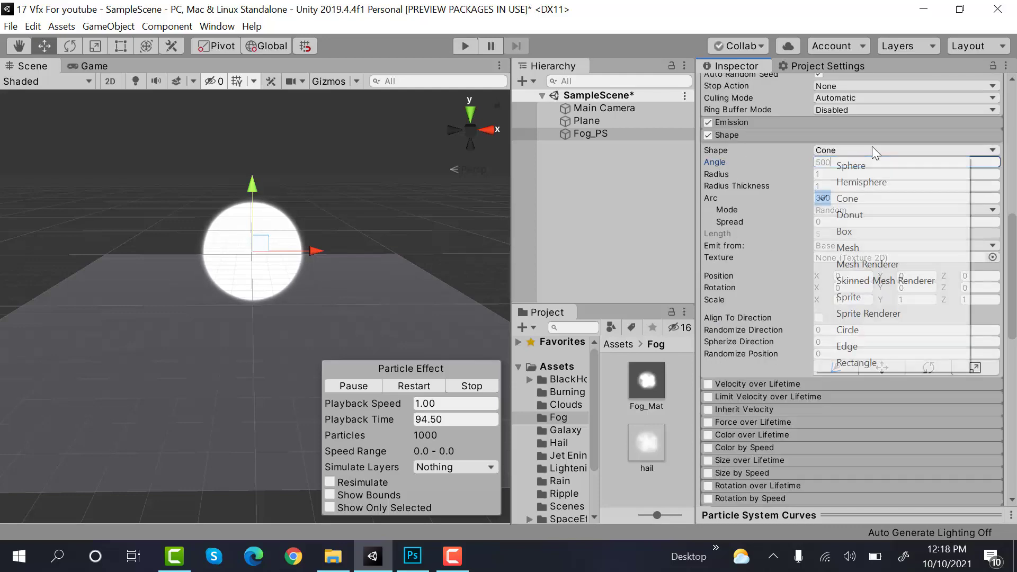
{"action": "left_click", "coordinate": [873, 233]}
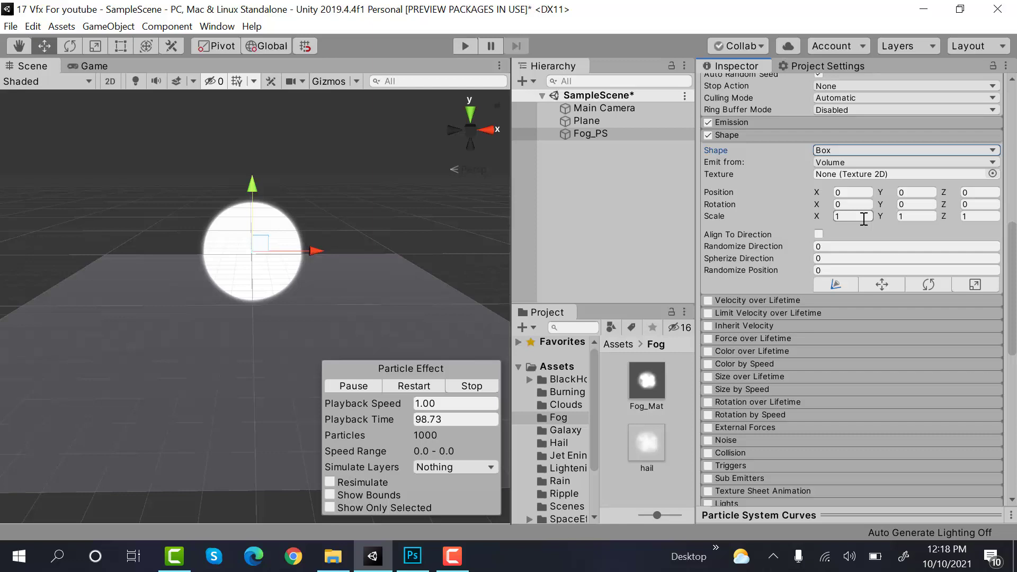
{"action": "type", "text": "50"}
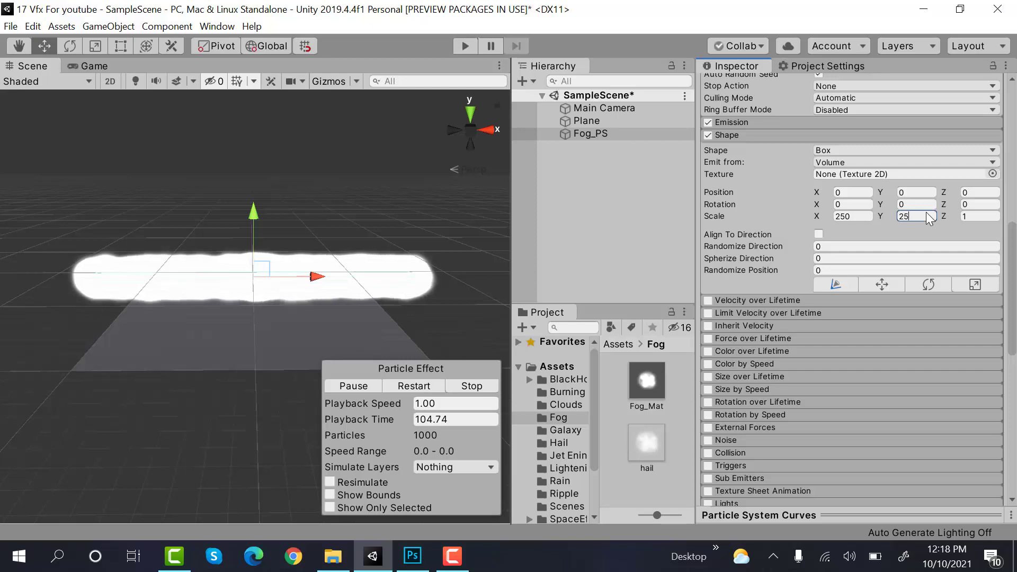
{"action": "type", "text": "250"}
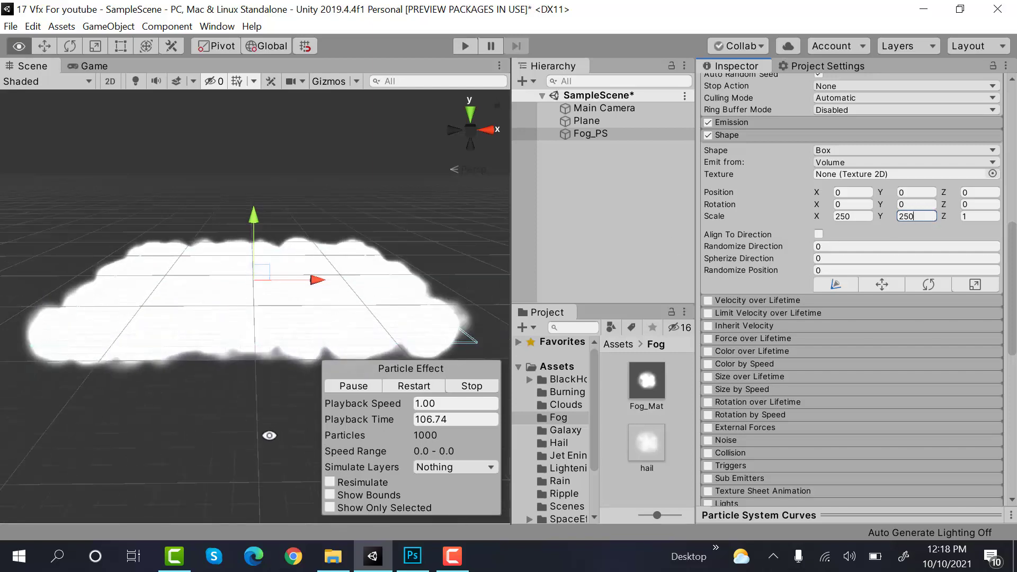
{"action": "left_click_drag", "start_coordinate": [332, 443], "coordinate": [288, 357], "text": "alt"}
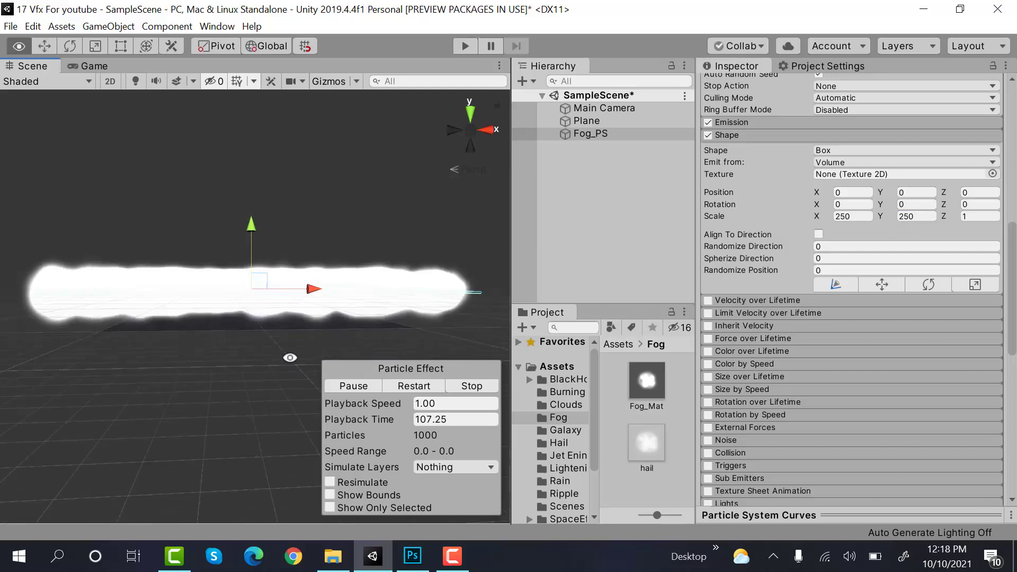
{"action": "left_click", "coordinate": [975, 217]}
{"action": "type", "text": "0"}
{"action": "key", "text": "Return"}
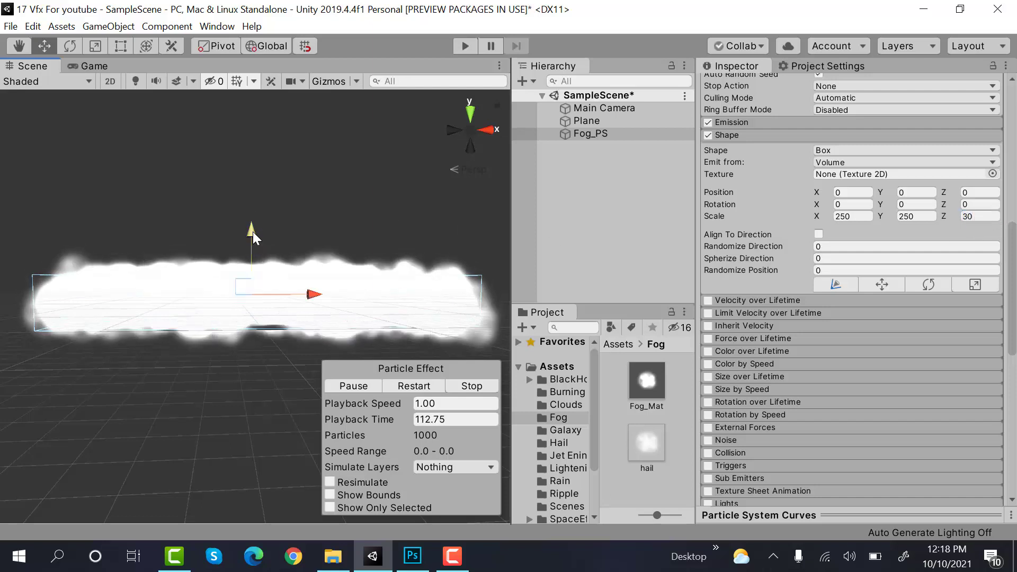
{"action": "scroll", "coordinate": [322, 296], "scroll_direction": "down", "scroll_amount": 2}
{"action": "mouse_move", "coordinate": [322, 297]}
{"action": "left_mouse_down", "text": "alt"}
{"action": "mouse_move", "coordinate": [348, 268]}
{"action": "mouse_move", "coordinate": [329, 242]}
{"action": "left_mouse_up", "text": "alt"}
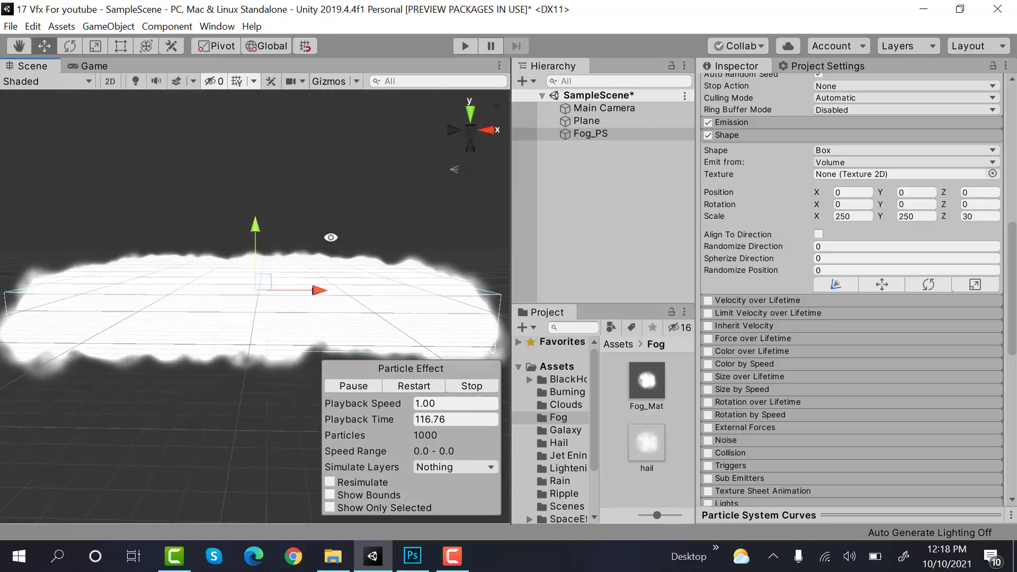
{"action": "left_click", "coordinate": [94, 67]}
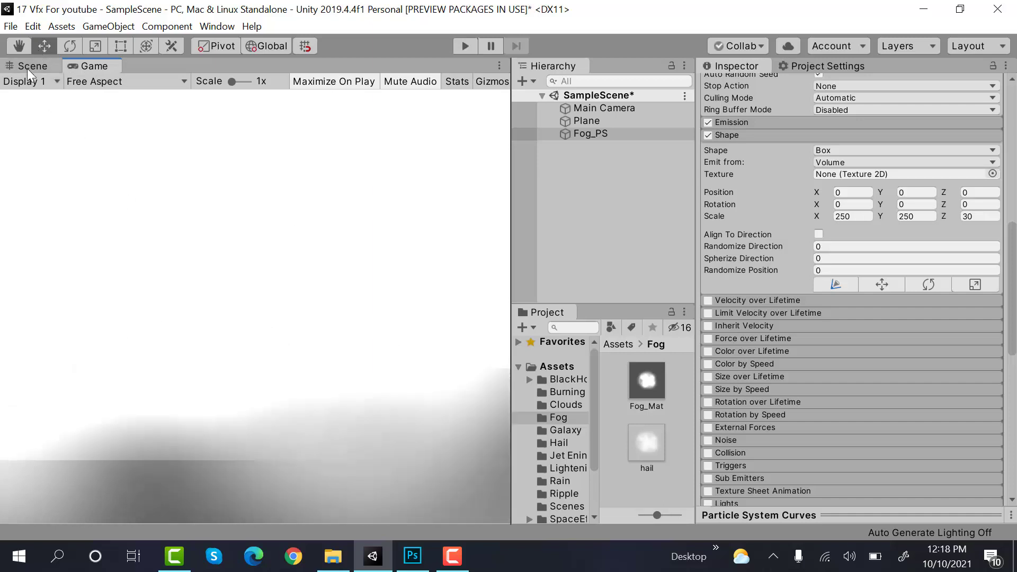
Return to the Scene view and collapse the Shape module
{"action": "left_click", "coordinate": [28, 66]}
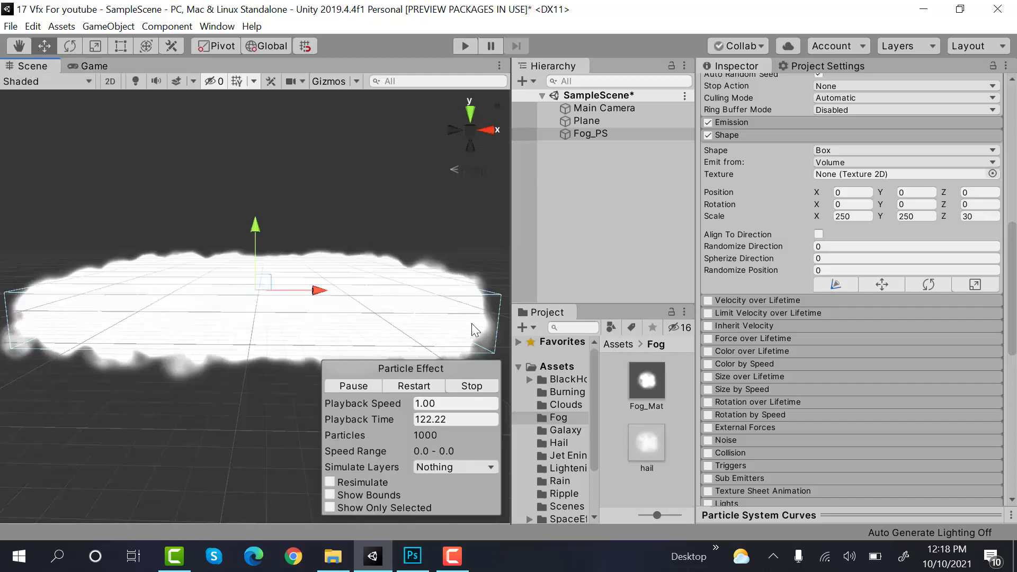
{"action": "left_click", "coordinate": [889, 134]}
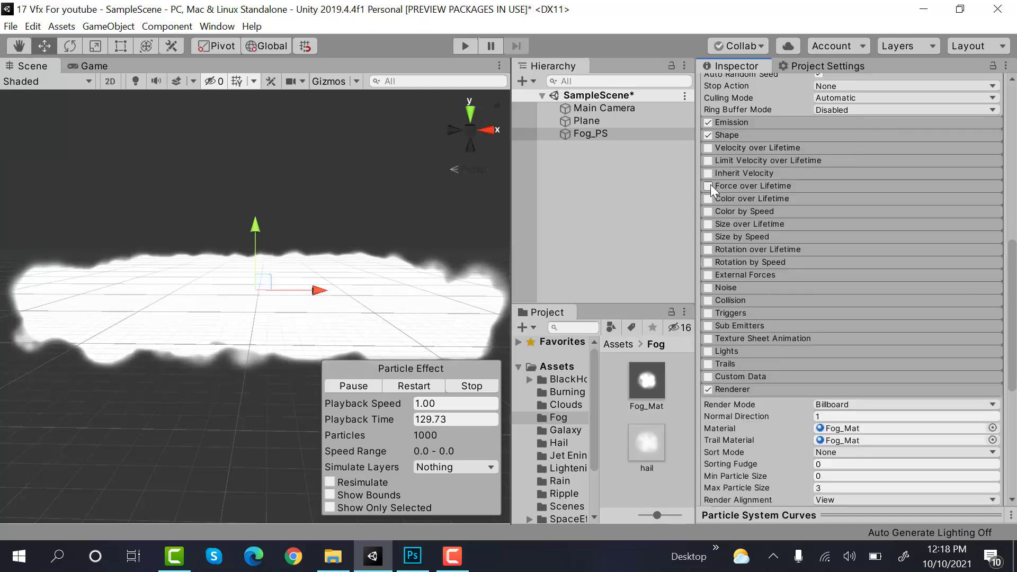
Enable Color over Lifetime with a gradient that fades in from alpha 0, using an added middle alpha key
{"action": "left_click", "coordinate": [708, 199]}
{"action": "left_click", "coordinate": [756, 199]}
{"action": "left_click", "coordinate": [848, 216]}
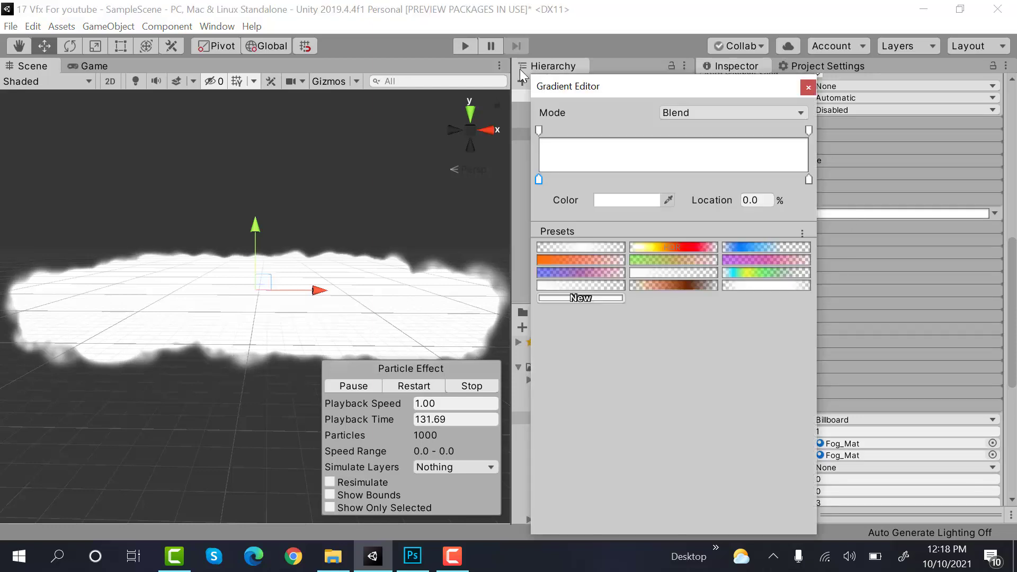
{"action": "left_click", "coordinate": [675, 129]}
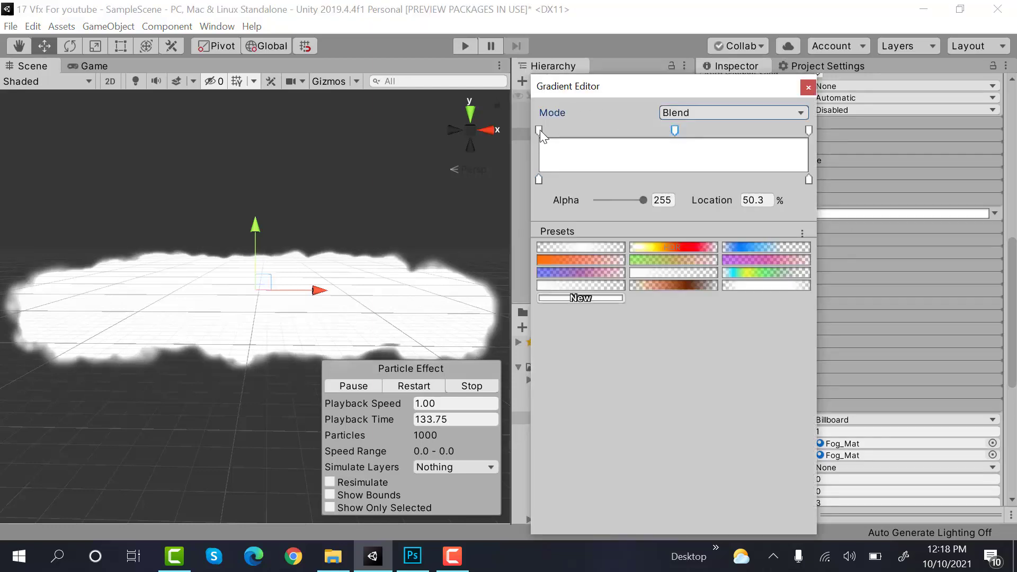
{"action": "left_click", "coordinate": [539, 130]}
{"action": "left_click_drag", "start_coordinate": [645, 202], "coordinate": [594, 201]}
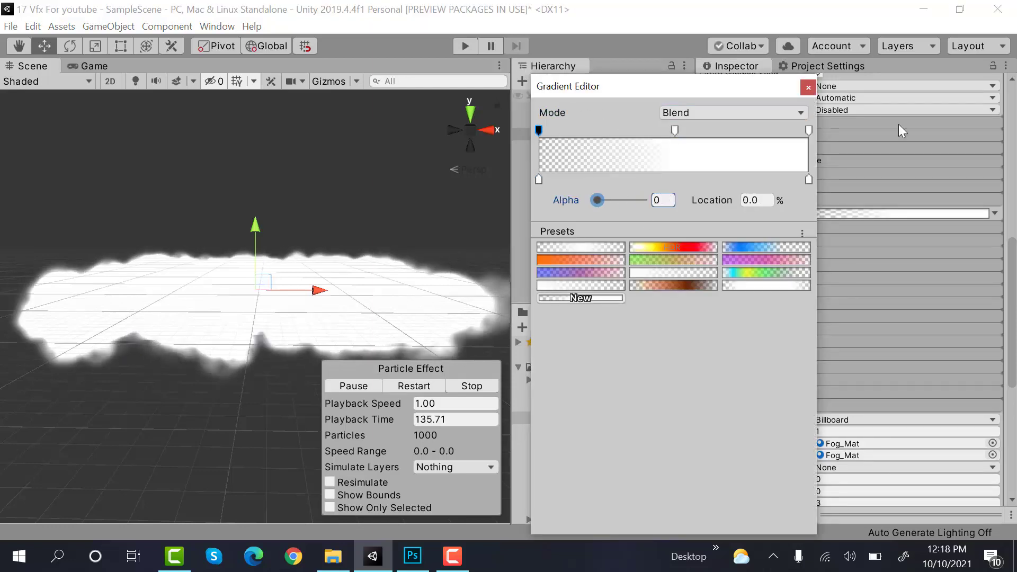
{"action": "left_click", "coordinate": [808, 86]}
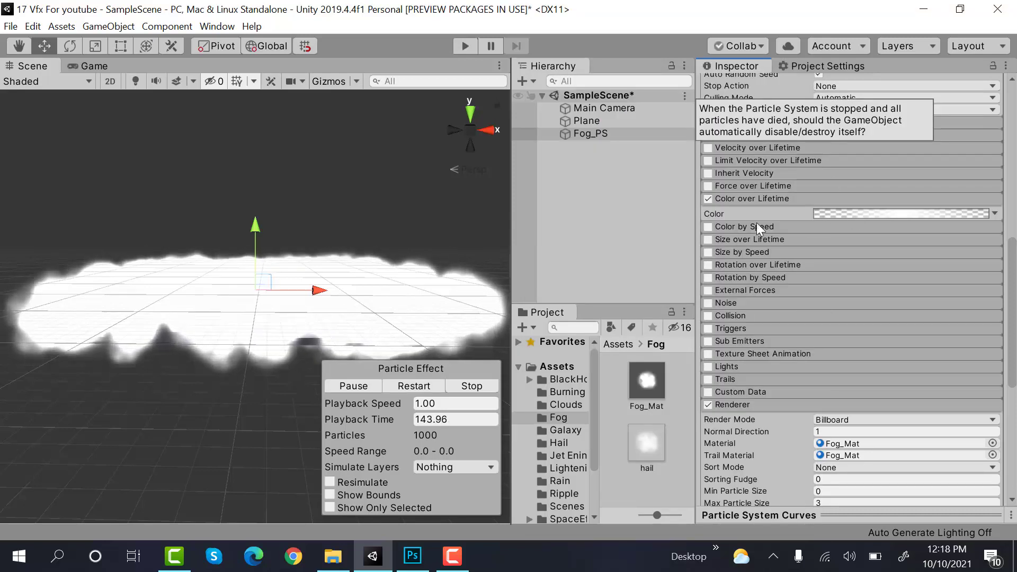
{"action": "left_click", "coordinate": [750, 201]}
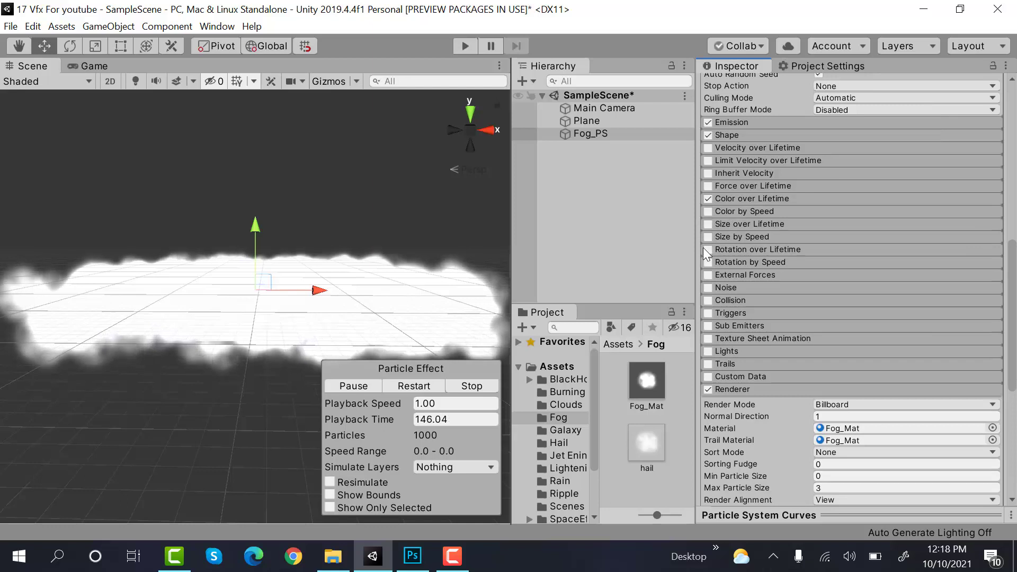
Enable Rotation over Lifetime with random angular velocity between -10 and 10, and restart the preview
{"action": "left_click", "coordinate": [710, 251]}
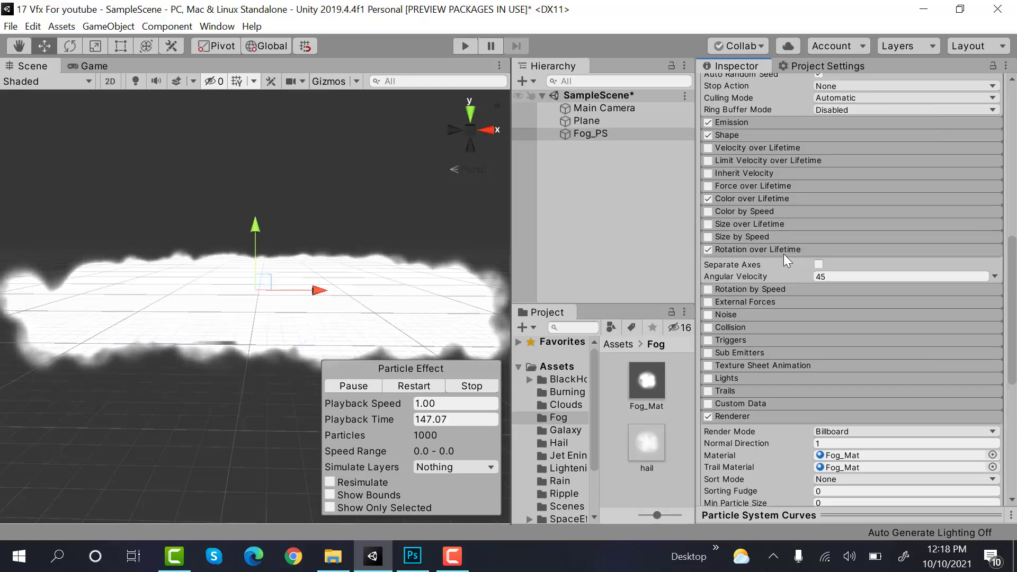
{"action": "left_click", "coordinate": [996, 277]}
{"action": "left_click", "coordinate": [914, 322]}
{"action": "type", "text": "10"}
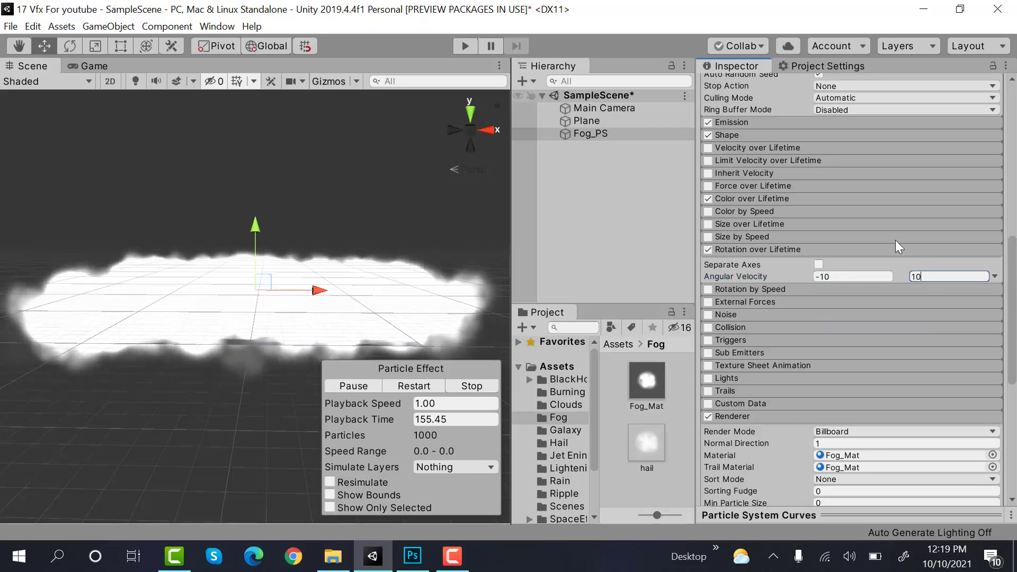
{"action": "left_click", "coordinate": [878, 248]}
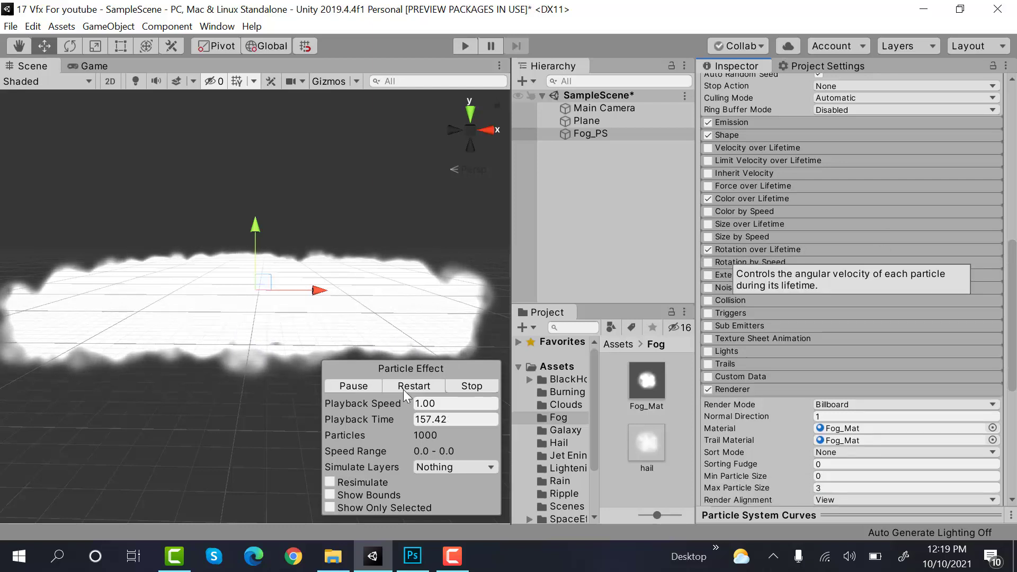
{"action": "left_click", "coordinate": [429, 387]}
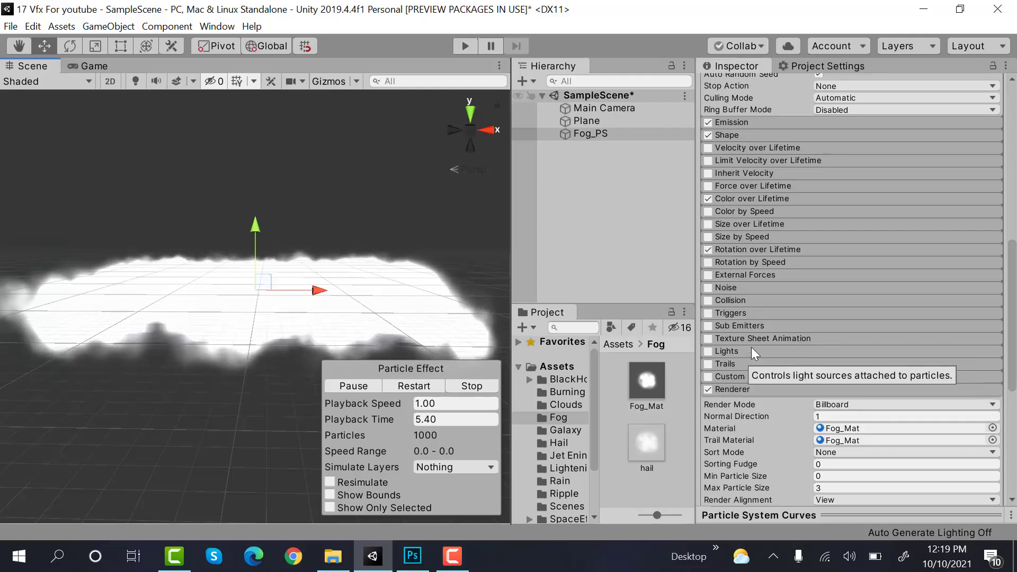
{"action": "scroll", "coordinate": [939, 362], "scroll_direction": "down", "scroll_amount": 5}
{"action": "scroll", "coordinate": [880, 358], "scroll_direction": "up", "scroll_amount": 8}
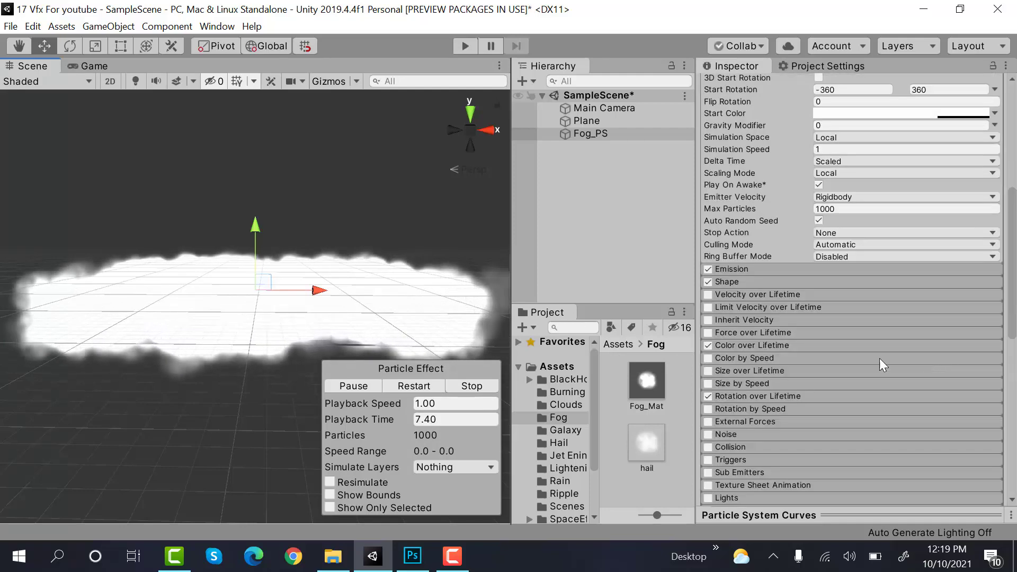
{"action": "scroll", "coordinate": [816, 356], "scroll_direction": "down", "scroll_amount": 5}
Collapse the Renderer settings, orbit the scene, and view the fog in the Game view
{"action": "left_click", "coordinate": [731, 250]}
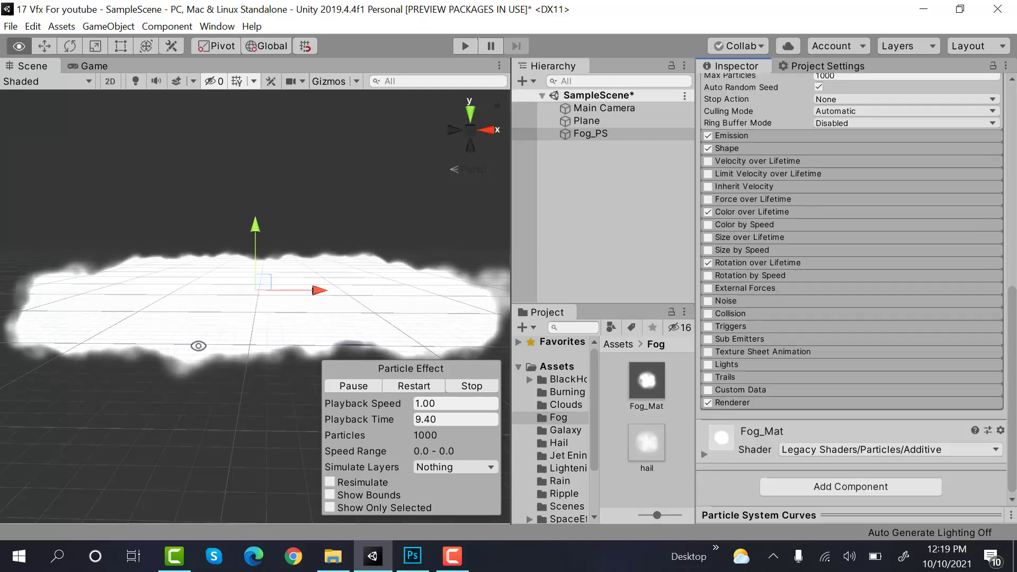
{"action": "mouse_move", "coordinate": [199, 345]}
{"action": "left_mouse_down", "text": "alt"}
{"action": "mouse_move", "coordinate": [307, 239]}
{"action": "mouse_move", "coordinate": [266, 219]}
{"action": "mouse_move", "coordinate": [304, 216]}
{"action": "mouse_move", "coordinate": [436, 343]}
{"action": "mouse_move", "coordinate": [498, 244]}
{"action": "left_mouse_up", "text": "alt"}
{"action": "left_click", "coordinate": [100, 66]}
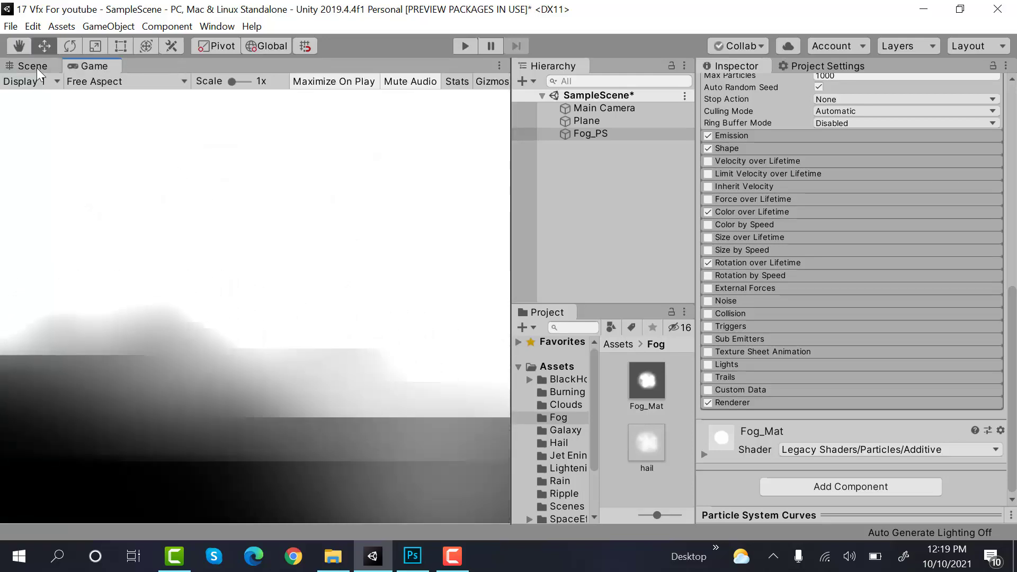
Back in the Scene view, preview the fog with Emission Rate over Time at 250
{"action": "left_click", "coordinate": [37, 68]}
{"action": "left_click", "coordinate": [780, 137]}
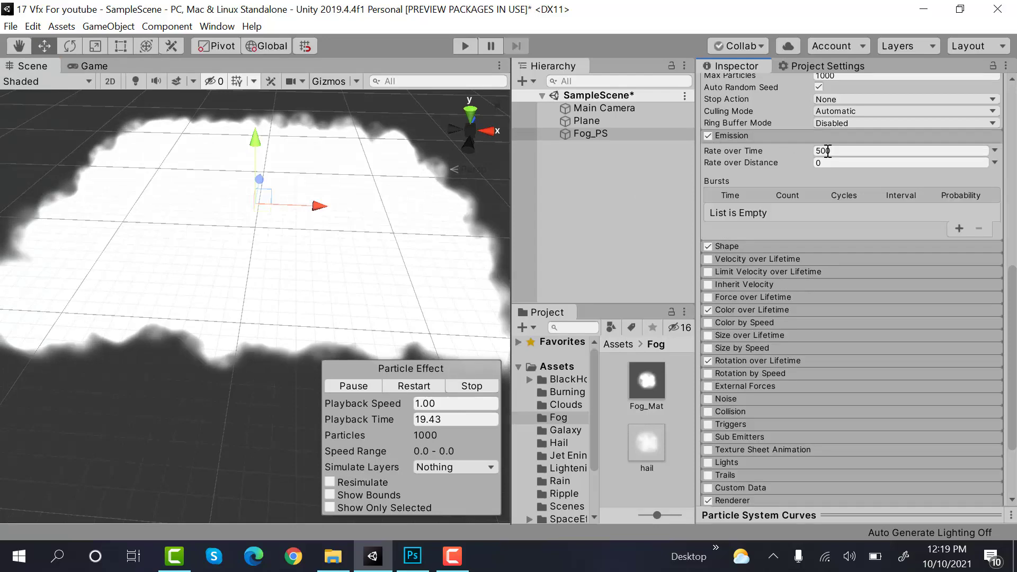
{"action": "left_click", "coordinate": [843, 150]}
{"action": "type", "text": "250"}
{"action": "key", "text": "Return"}
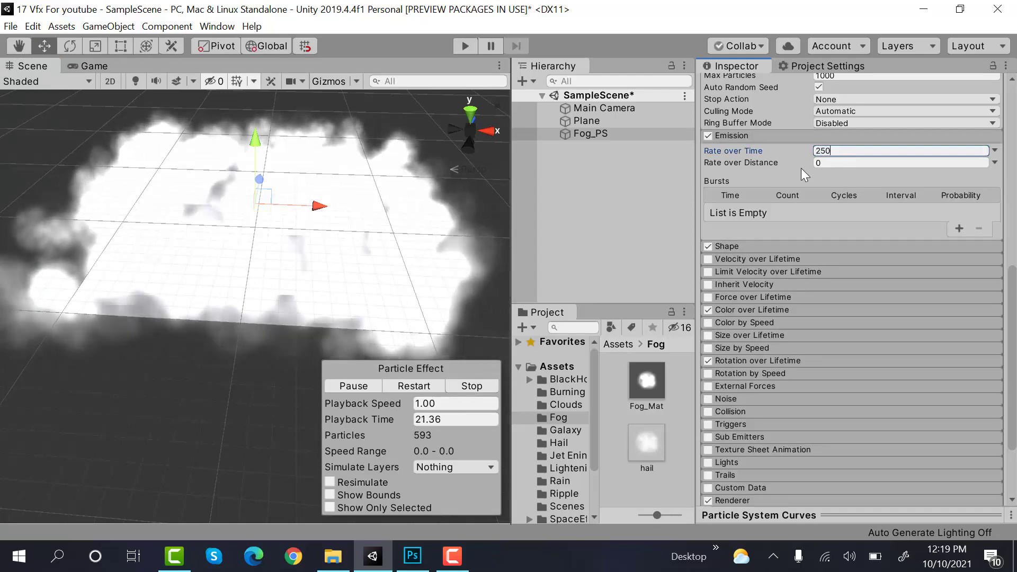
{"action": "left_click", "coordinate": [428, 388]}
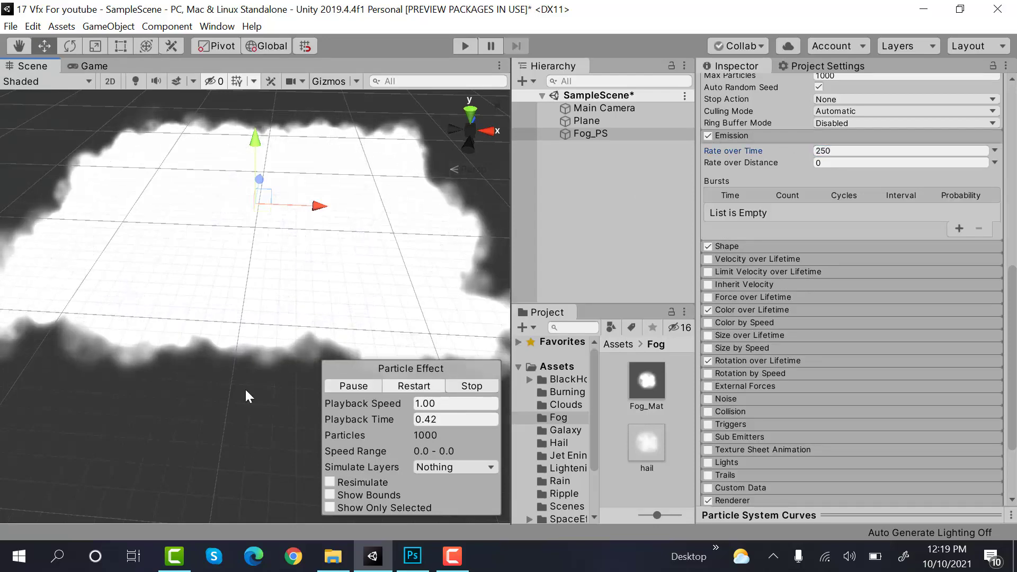
{"action": "left_click_drag", "start_coordinate": [191, 379], "coordinate": [200, 334], "text": "alt"}
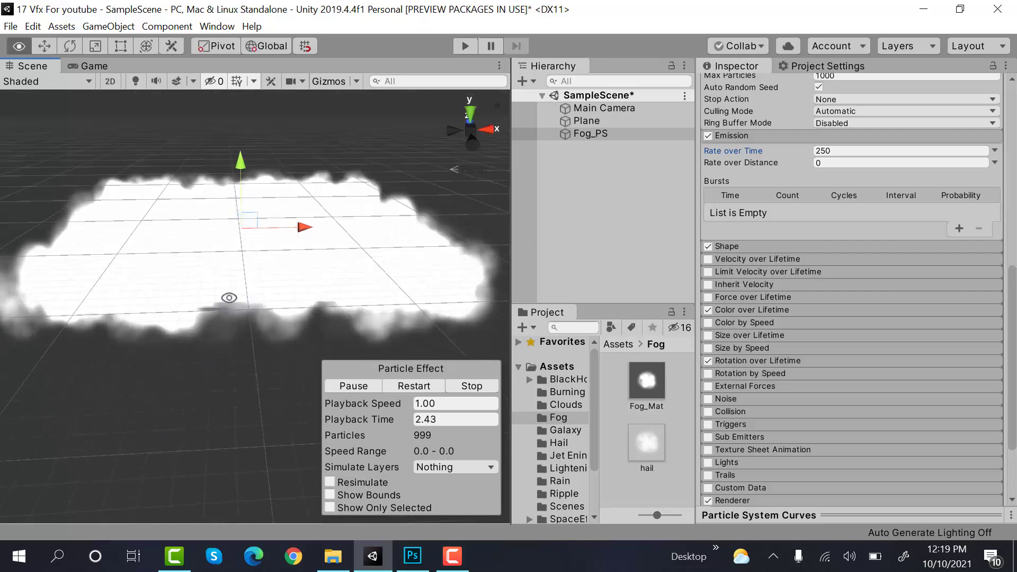
Preview an emission rate of 50 from several angles, then edit the rate toward 100
{"action": "left_click", "coordinate": [836, 149]}
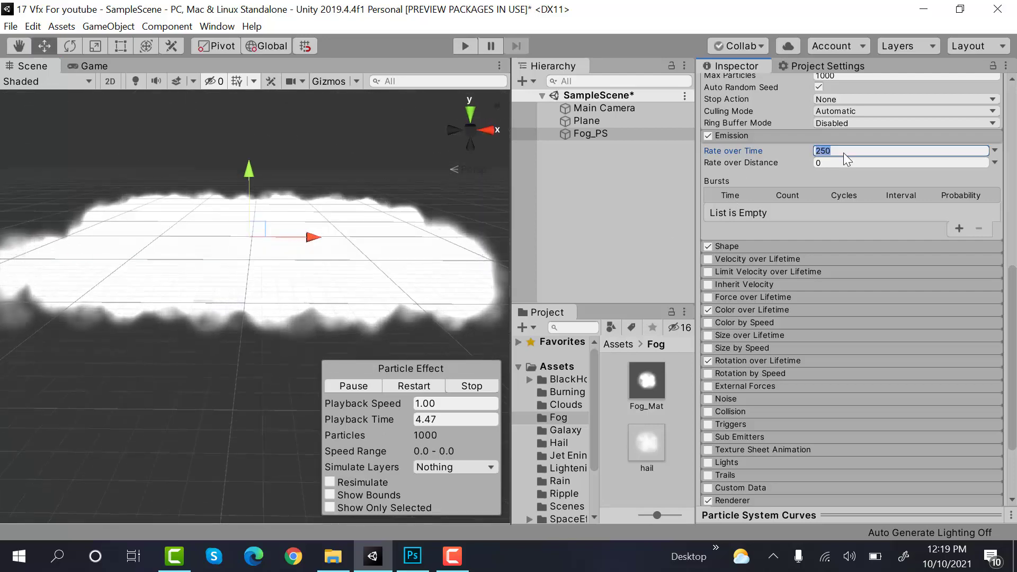
{"action": "type", "text": "5"}
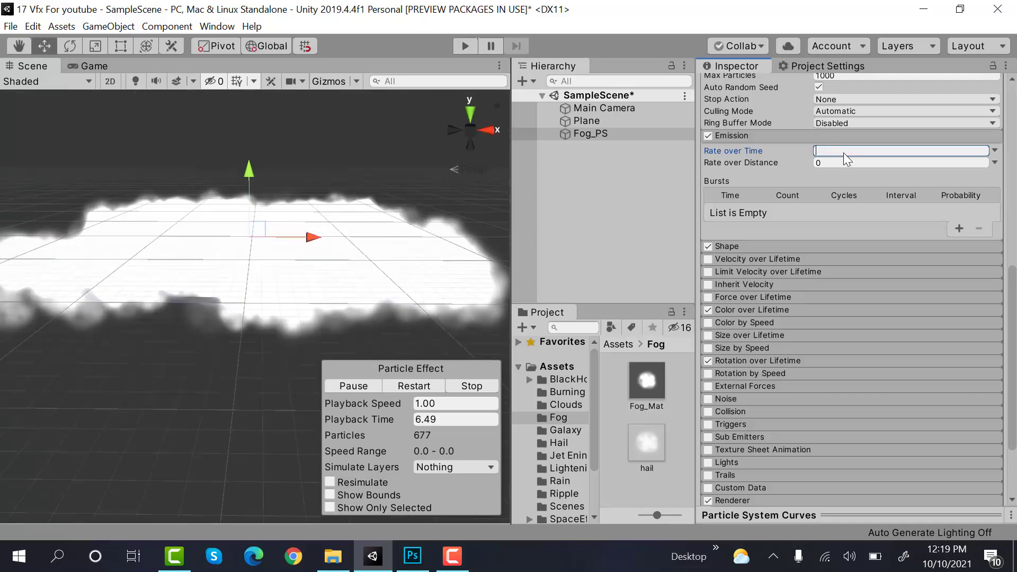
{"action": "type", "text": "0"}
{"action": "key", "text": "Return"}
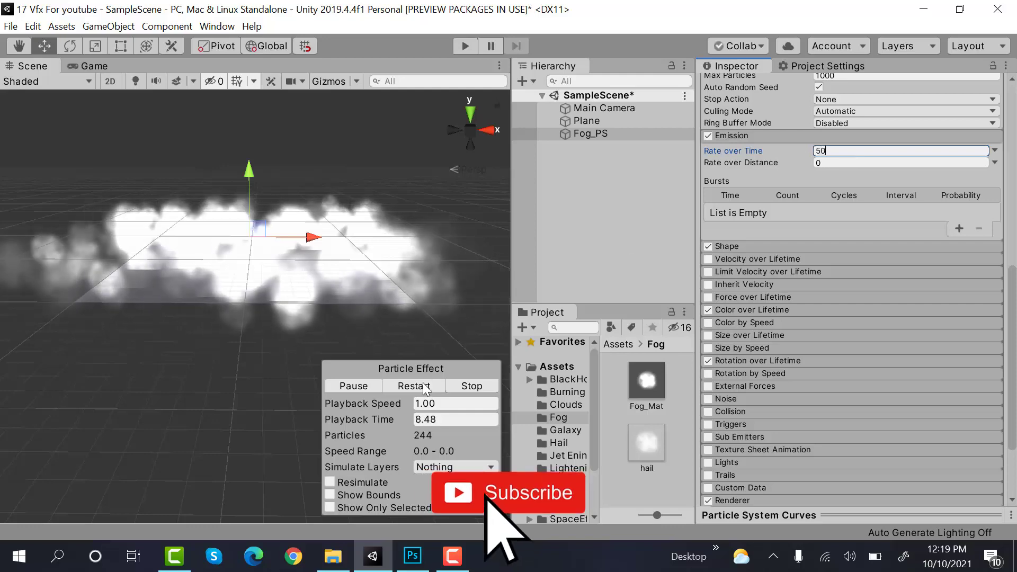
{"action": "left_click", "coordinate": [422, 384]}
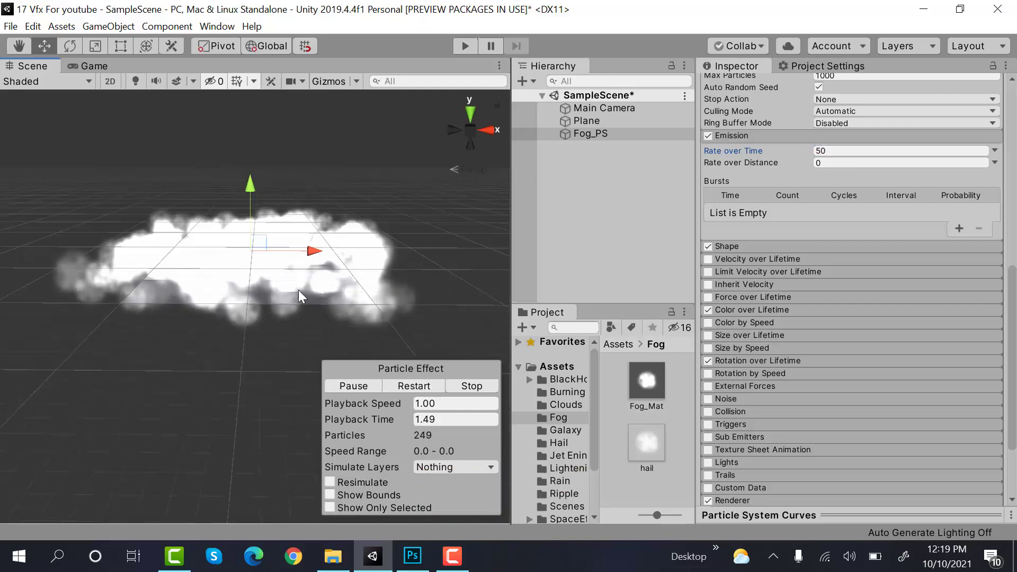
{"action": "left_click_drag", "start_coordinate": [297, 290], "coordinate": [277, 307], "text": "alt"}
{"action": "mouse_move", "coordinate": [228, 266]}
{"action": "left_mouse_down", "text": "alt"}
{"action": "mouse_move", "coordinate": [226, 371]}
{"action": "mouse_move", "coordinate": [380, 360]}
{"action": "left_mouse_up", "text": "alt"}
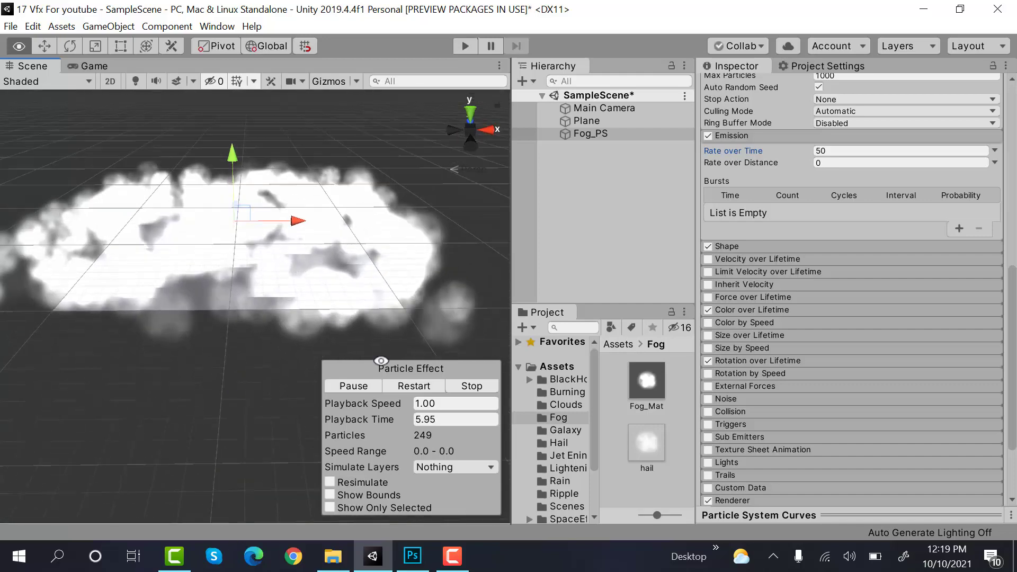
{"action": "left_click", "coordinate": [856, 154]}
{"action": "type", "text": "100"}
Darken Fog_PS's start colour to grey A6A6A6 and restart the fog preview twice
{"action": "left_click", "coordinate": [854, 137]}
{"action": "scroll", "coordinate": [868, 212], "scroll_direction": "up", "scroll_amount": 3}
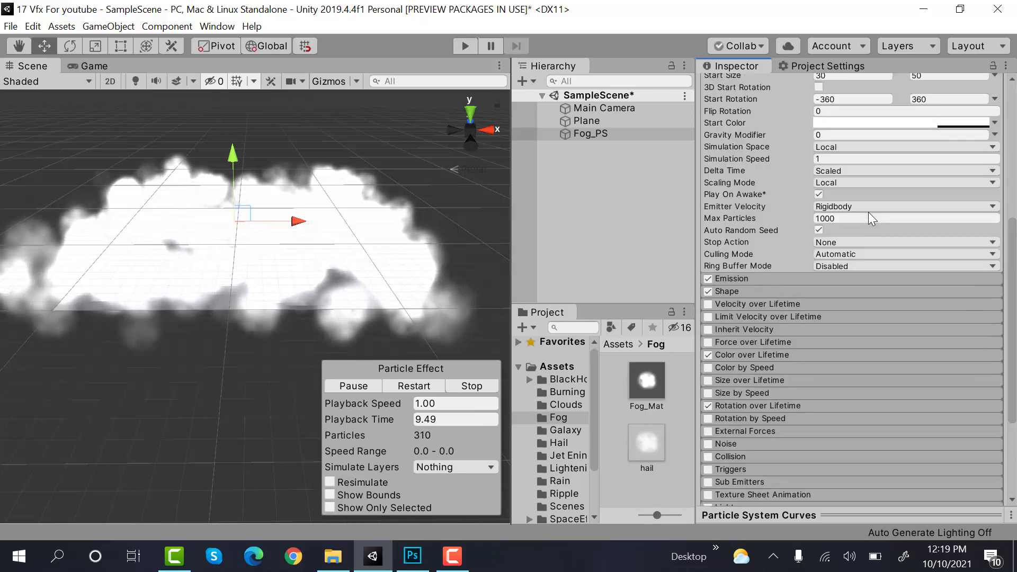
{"action": "scroll", "coordinate": [893, 276], "scroll_direction": "up", "scroll_amount": 3}
{"action": "left_click", "coordinate": [897, 268]}
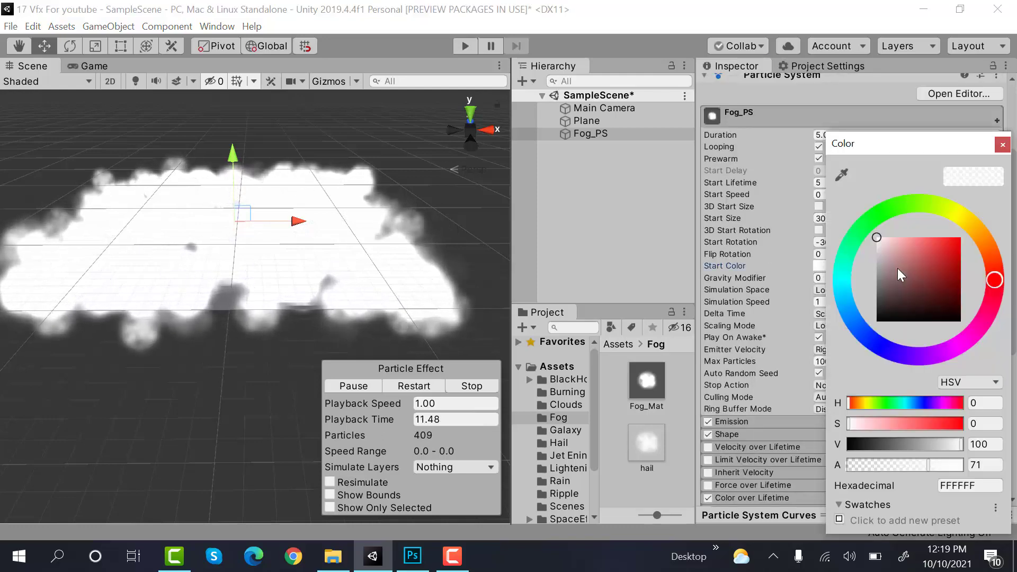
{"action": "left_click_drag", "start_coordinate": [877, 254], "coordinate": [861, 275]}
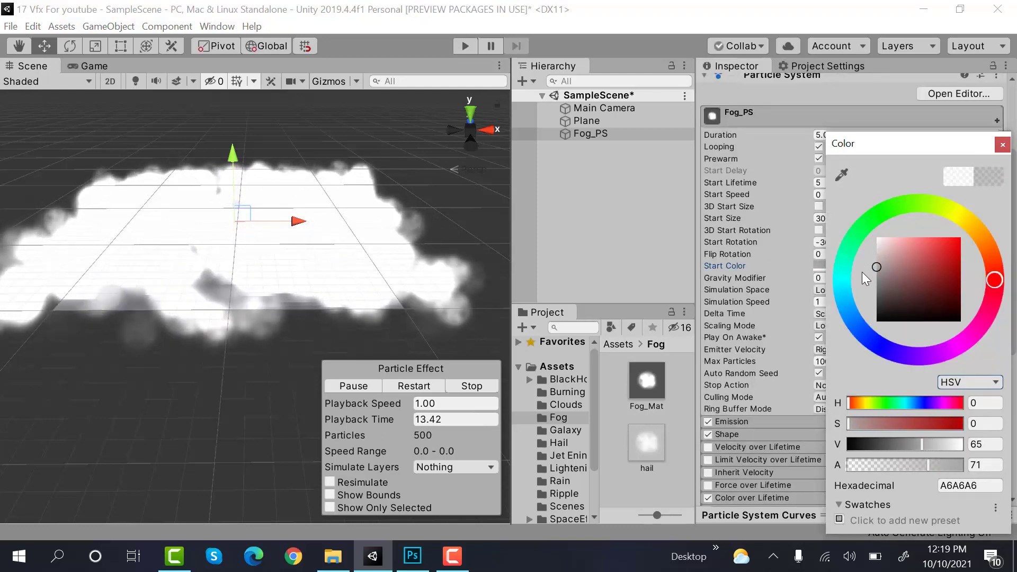
{"action": "left_click", "coordinate": [423, 390]}
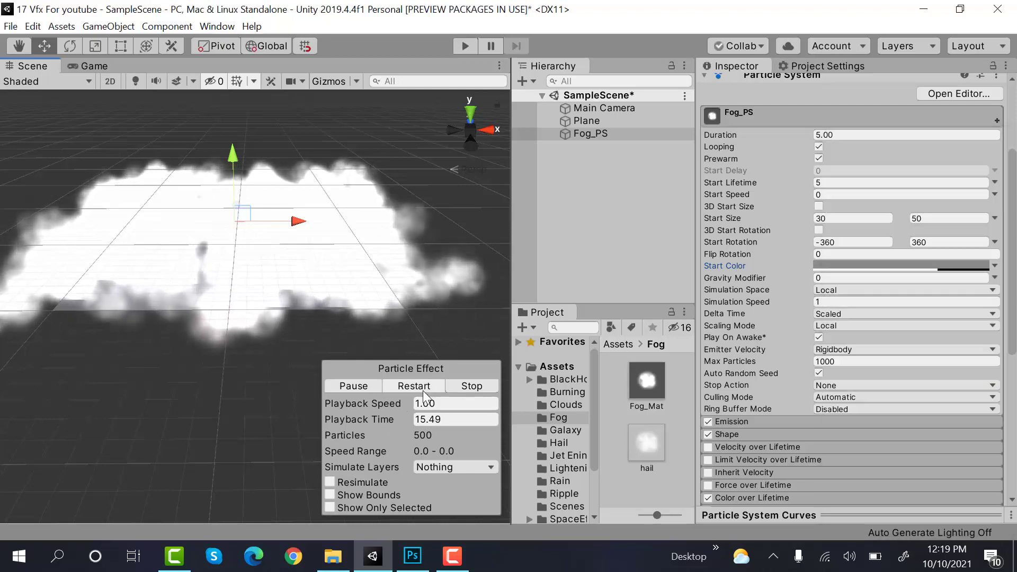
{"action": "left_click", "coordinate": [423, 390]}
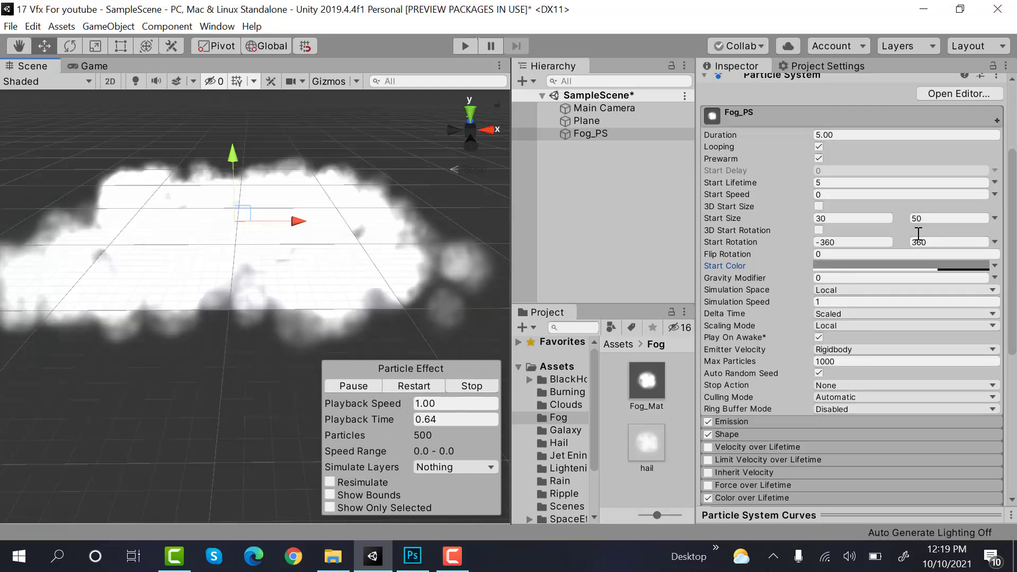
{"action": "scroll", "coordinate": [943, 210], "scroll_direction": "down", "scroll_amount": 3}
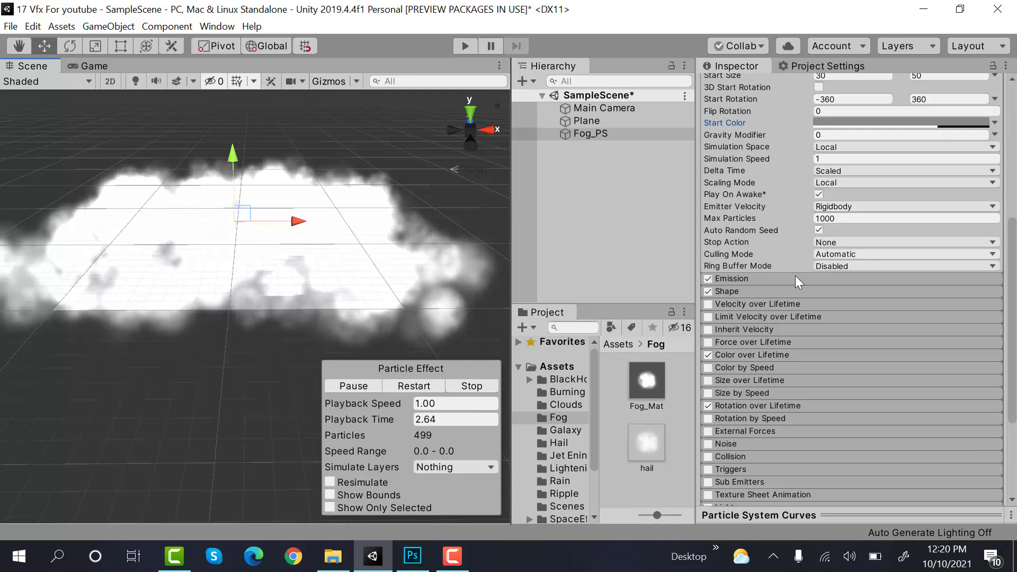
Switch Fog_Mat's shader to Legacy Shaders/Particles/Alpha Blended
{"action": "left_click", "coordinate": [649, 390]}
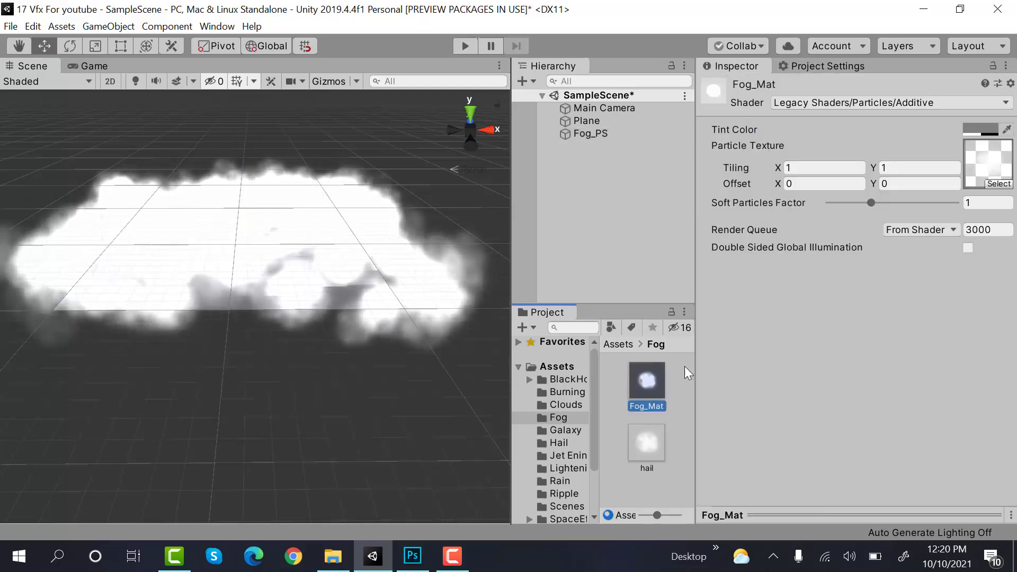
{"action": "left_click", "coordinate": [947, 100]}
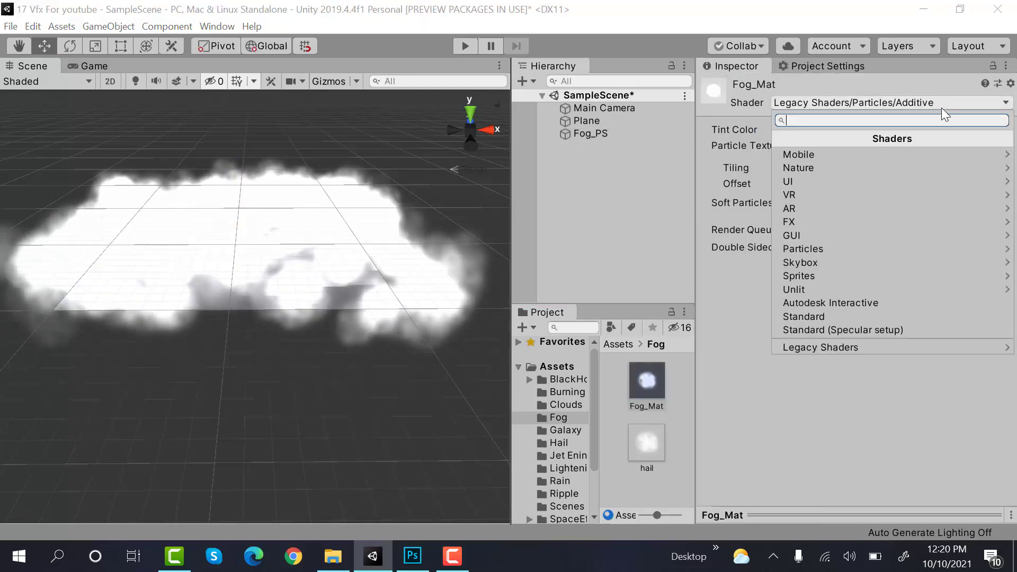
{"action": "left_click", "coordinate": [835, 345]}
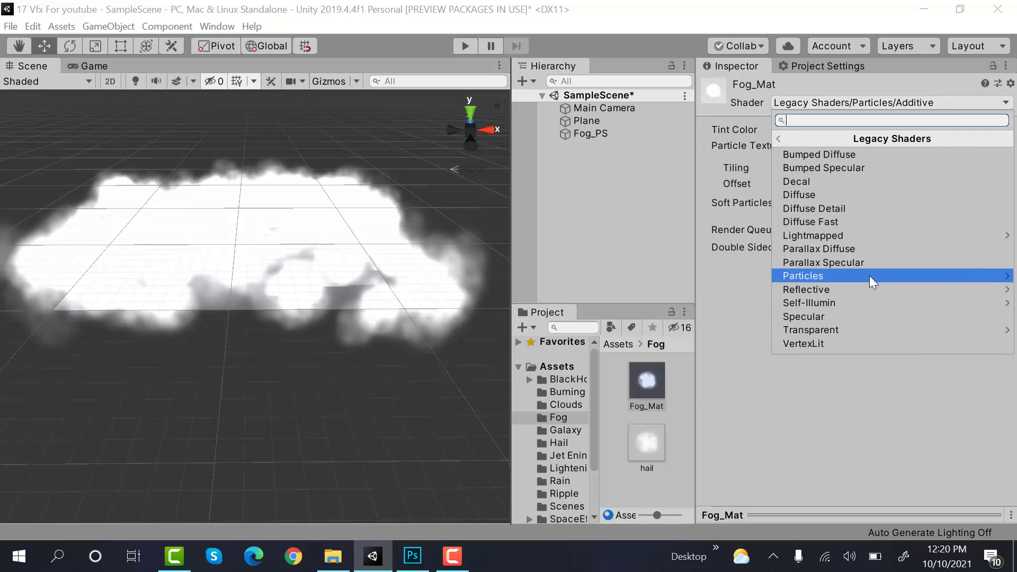
{"action": "left_click", "coordinate": [870, 276]}
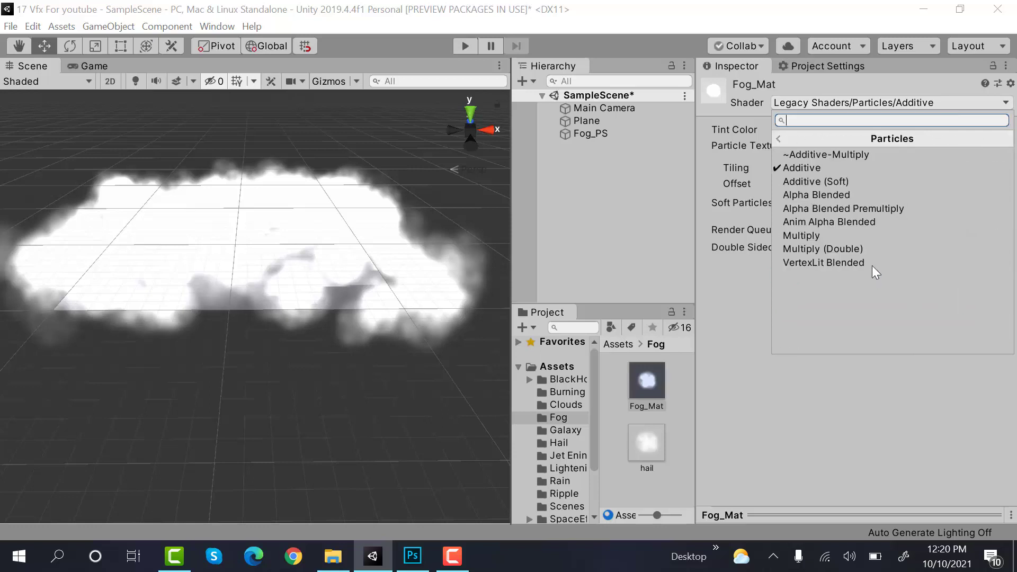
{"action": "left_click", "coordinate": [873, 196]}
Restart the Fog_PS preview and inspect the alpha-blended fog from low and high angles in the Scene and Game views
{"action": "left_click", "coordinate": [590, 133]}
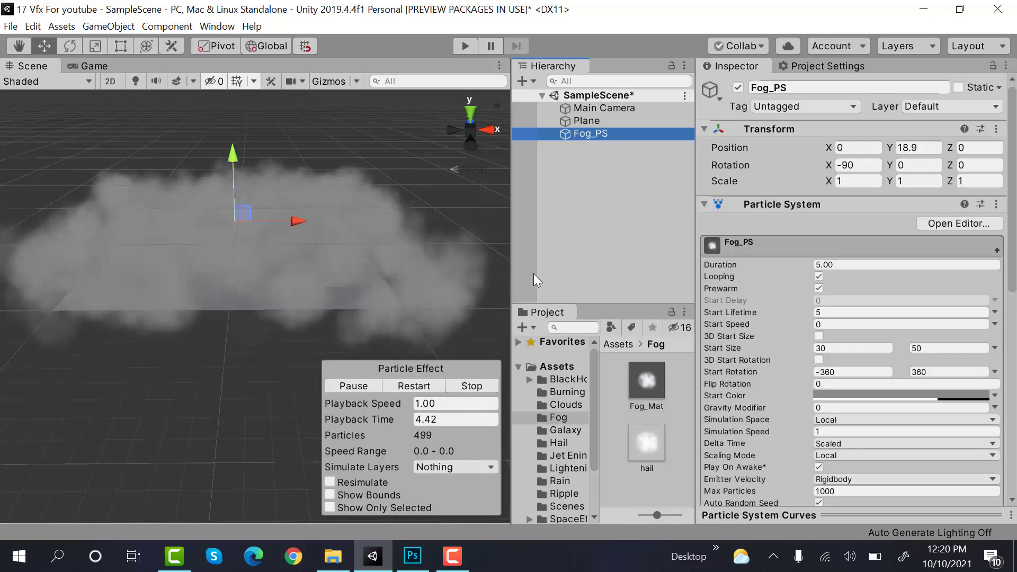
{"action": "left_click", "coordinate": [426, 378]}
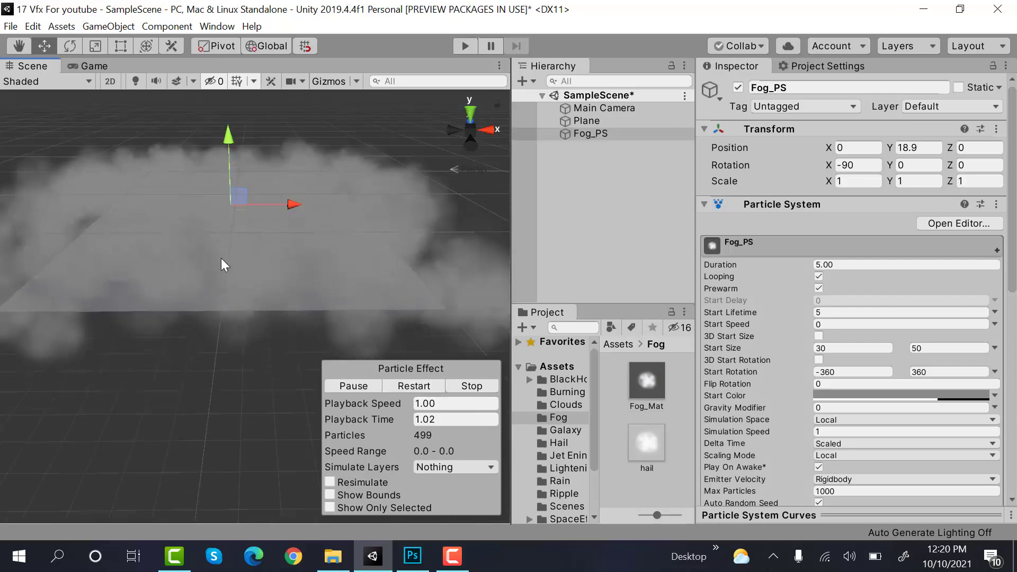
{"action": "left_click_drag", "start_coordinate": [217, 257], "coordinate": [151, 234], "text": "alt"}
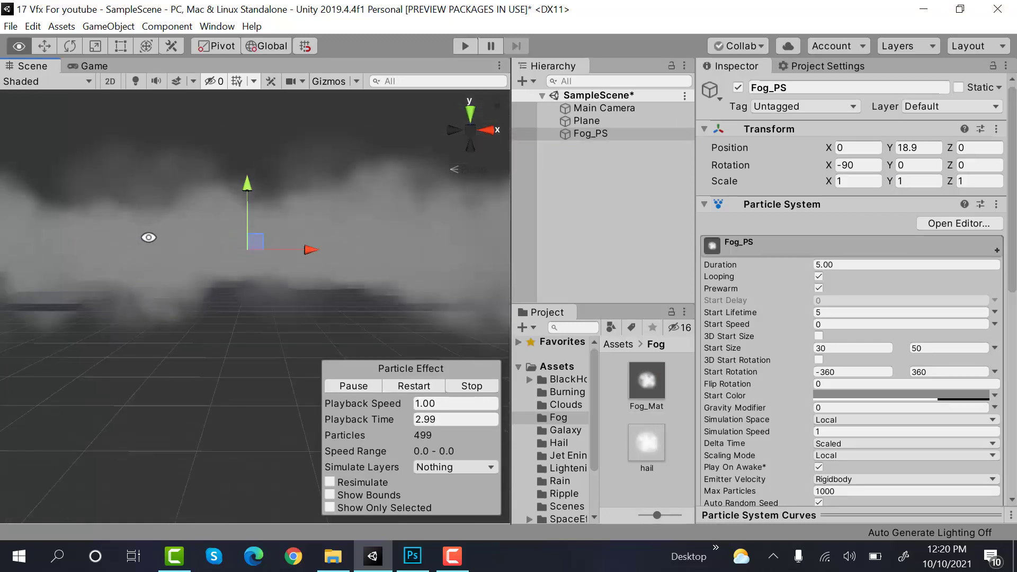
{"action": "left_click", "coordinate": [96, 66]}
{"action": "left_click", "coordinate": [49, 66]}
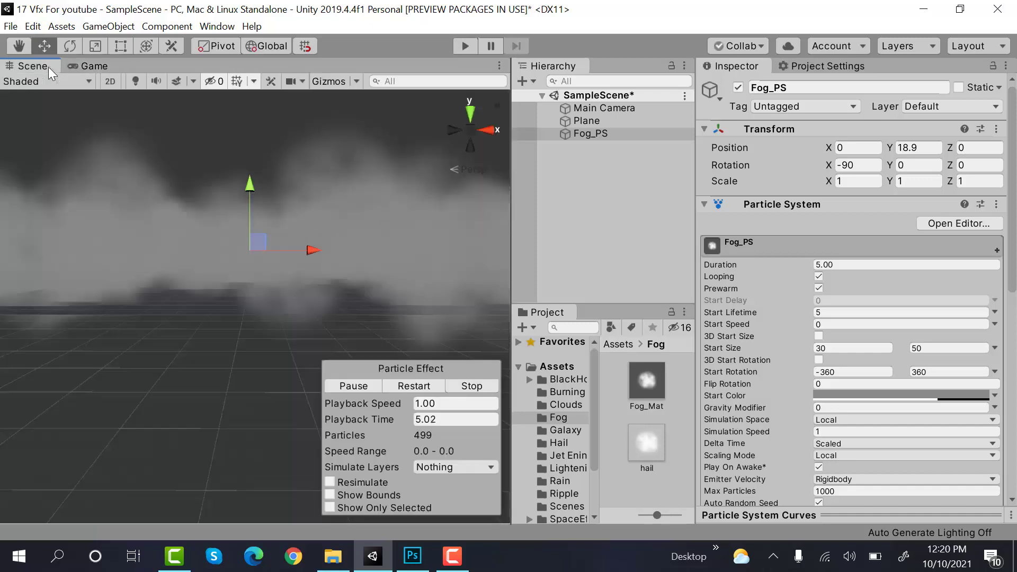
{"action": "mouse_move", "coordinate": [267, 238]}
{"action": "left_mouse_down", "text": "alt"}
{"action": "mouse_move", "coordinate": [298, 211]}
{"action": "mouse_move", "coordinate": [310, 309]}
{"action": "left_mouse_up", "text": "alt"}
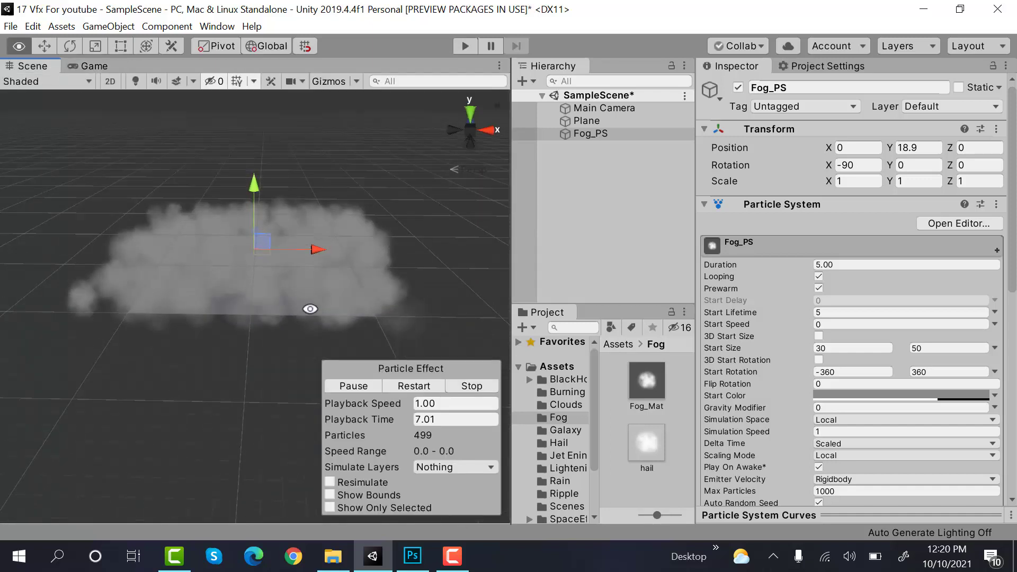
Reopen Fog_Mat's shader list at Legacy Shaders > Particles
{"action": "left_click", "coordinate": [658, 384]}
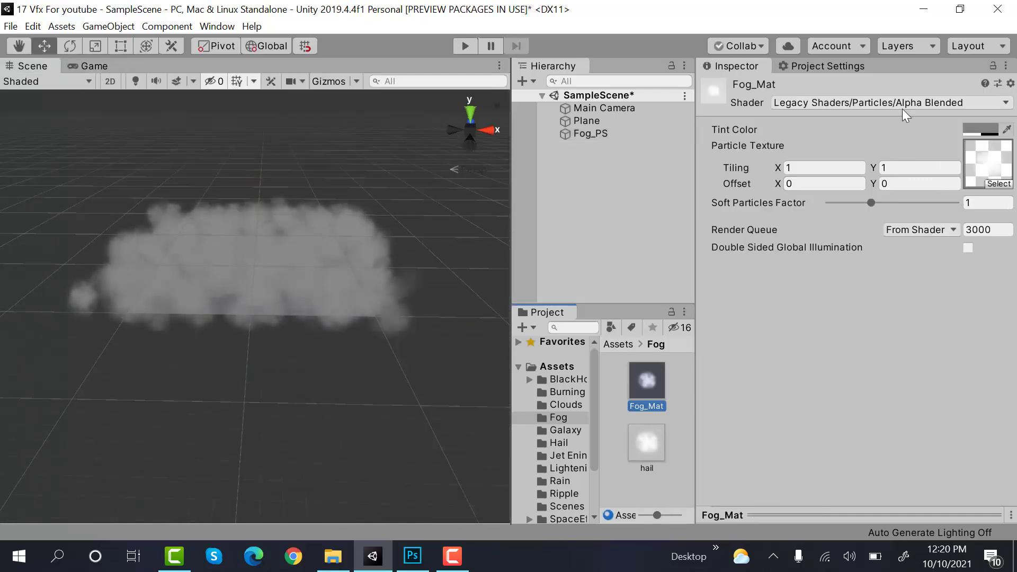
{"action": "left_click", "coordinate": [910, 97]}
{"action": "left_click", "coordinate": [891, 347]}
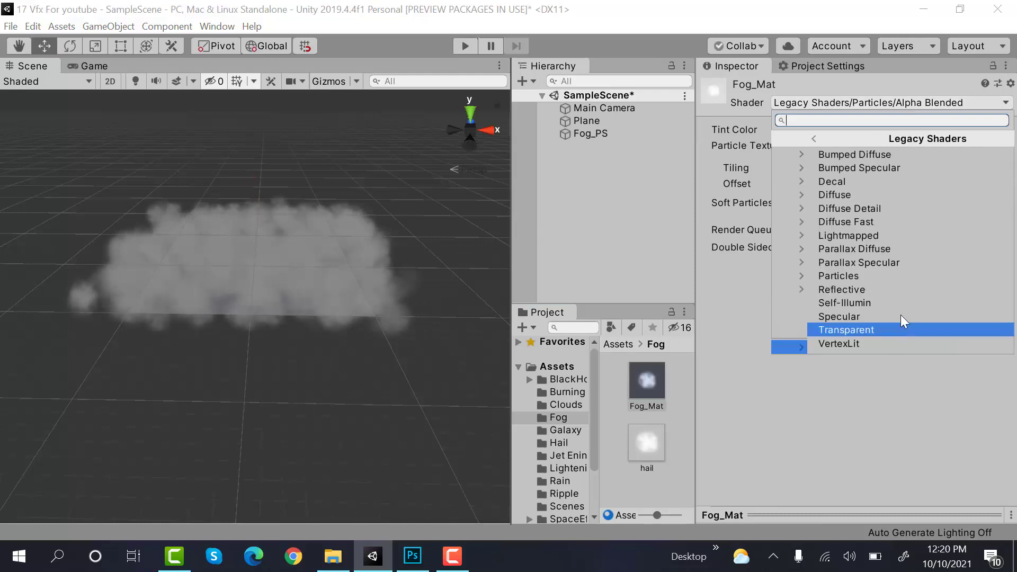
{"action": "left_click", "coordinate": [874, 276]}
Set Fog_Mat back to Particles/Additive and darken its tint colour to 1B1B1B
{"action": "left_click", "coordinate": [876, 173]}
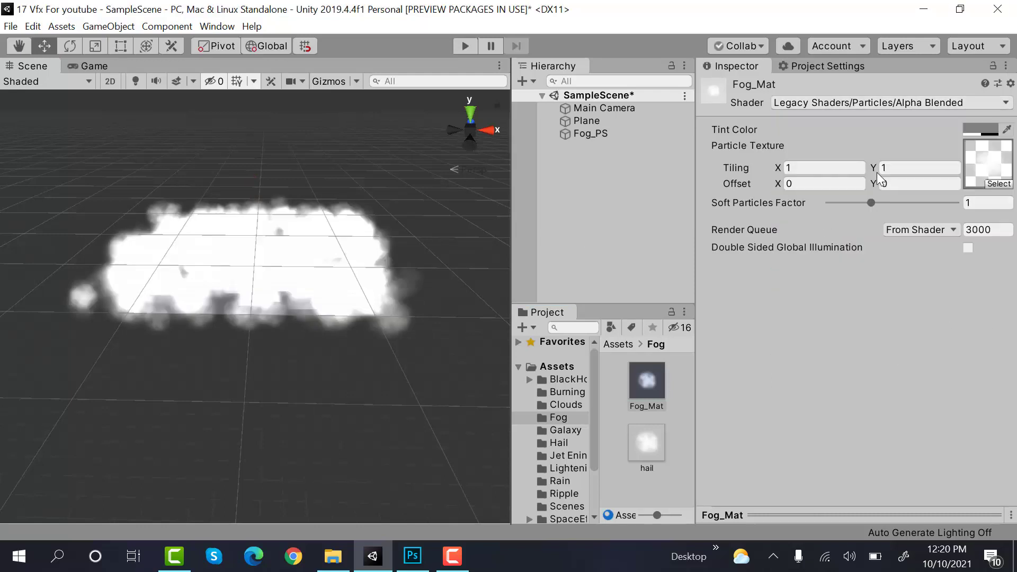
{"action": "left_click", "coordinate": [986, 128]}
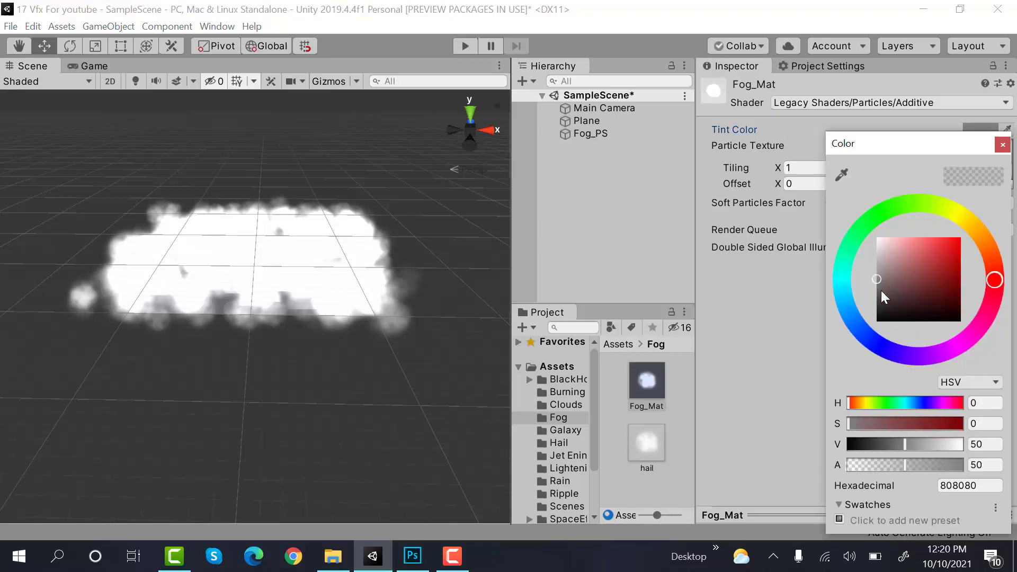
{"action": "left_click_drag", "start_coordinate": [881, 291], "coordinate": [853, 318]}
{"action": "left_click", "coordinate": [1002, 146]}
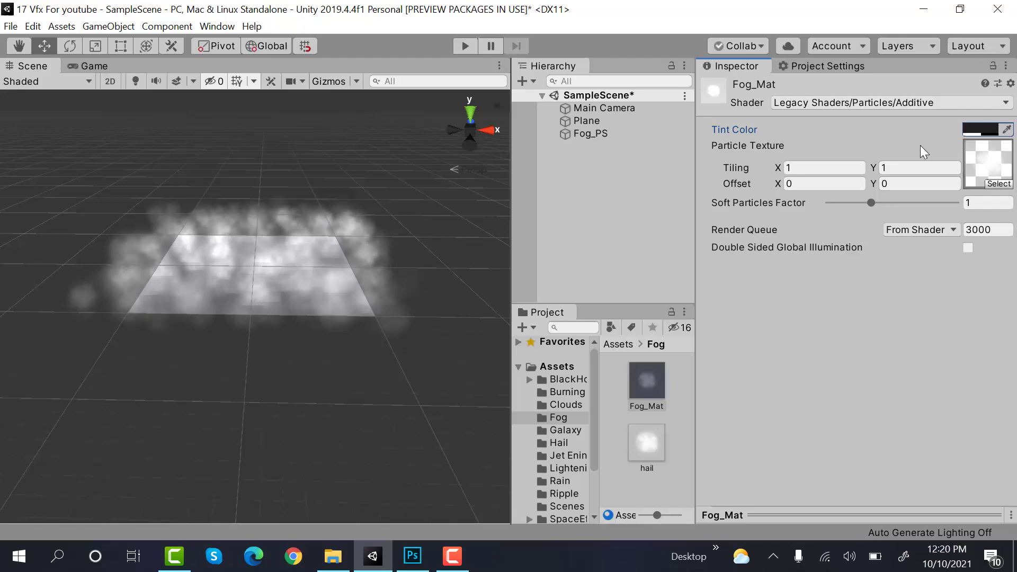
Set Fog_PS's emission Rate over Time to 50, viewing the fog side-on and in Game view
{"action": "left_click", "coordinate": [633, 134]}
{"action": "scroll", "coordinate": [277, 260], "scroll_direction": "up", "scroll_amount": 3}
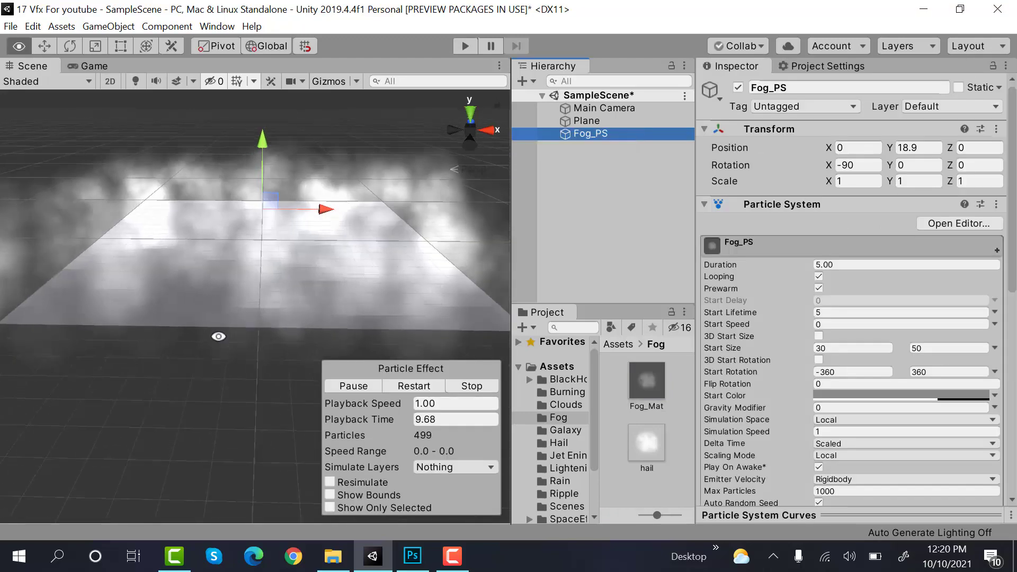
{"action": "mouse_move", "coordinate": [219, 336]}
{"action": "left_mouse_down", "text": "alt"}
{"action": "mouse_move", "coordinate": [86, 268]}
{"action": "mouse_move", "coordinate": [455, 258]}
{"action": "left_mouse_up", "text": "alt"}
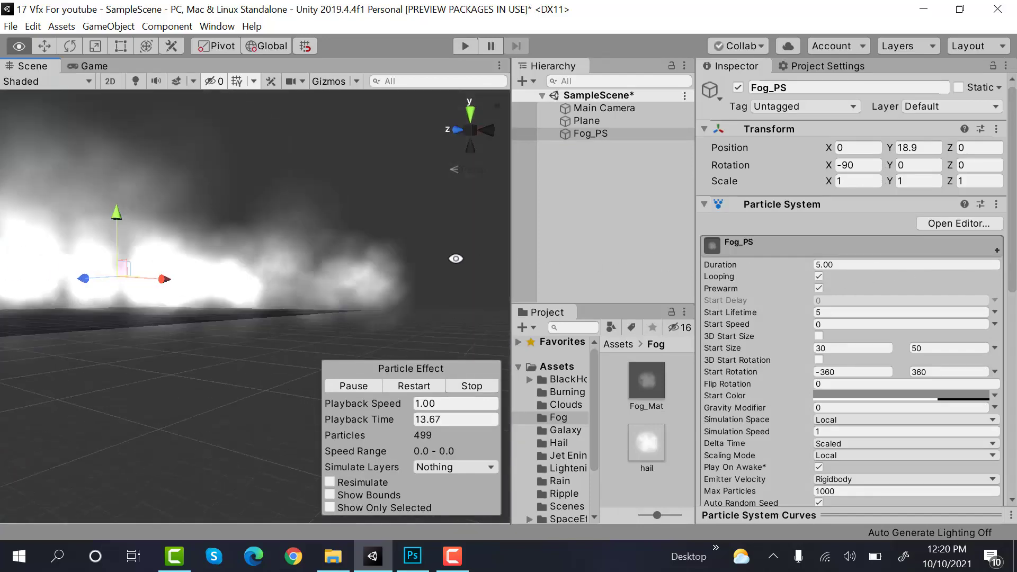
{"action": "left_click", "coordinate": [99, 66]}
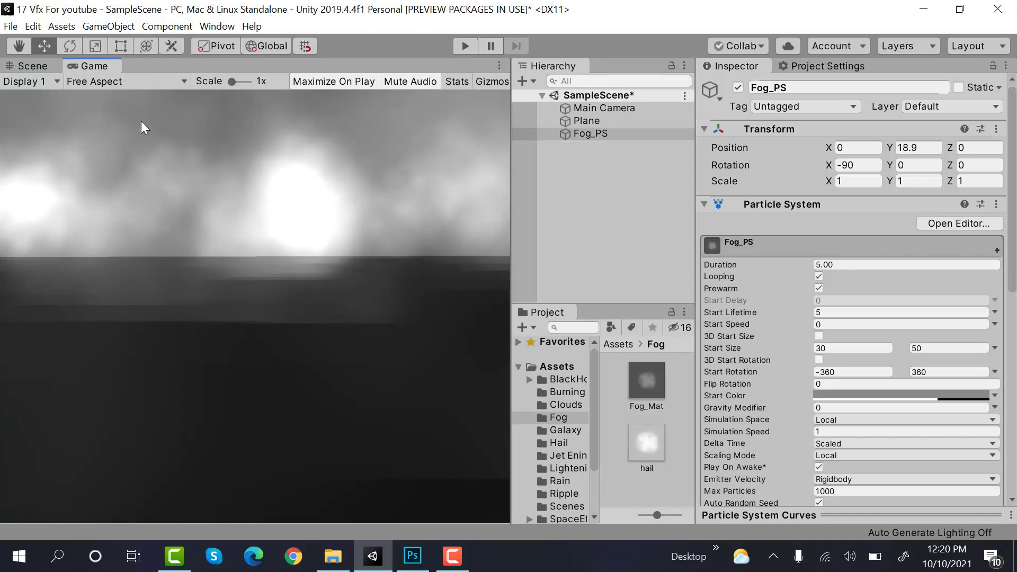
{"action": "scroll", "coordinate": [875, 255], "scroll_direction": "down", "scroll_amount": 10}
{"action": "left_click", "coordinate": [828, 138]}
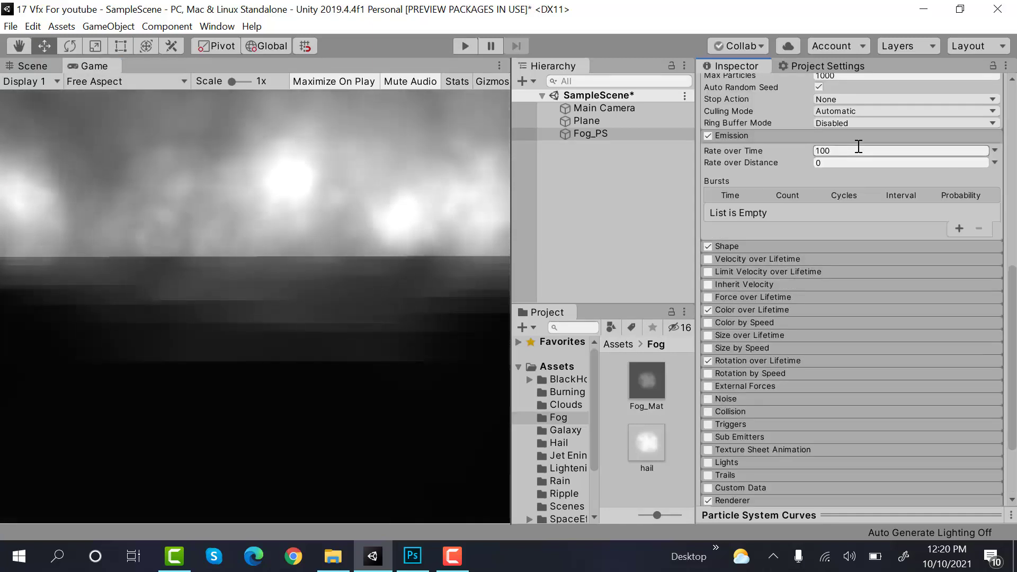
{"action": "left_click", "coordinate": [858, 150]}
{"action": "type", "text": "50"}
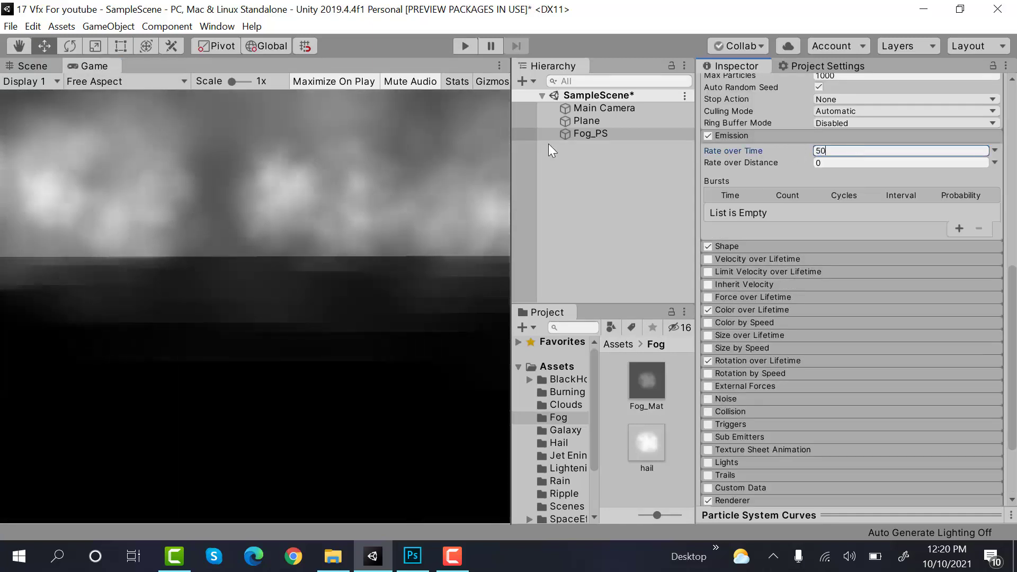
{"action": "left_click", "coordinate": [33, 66]}
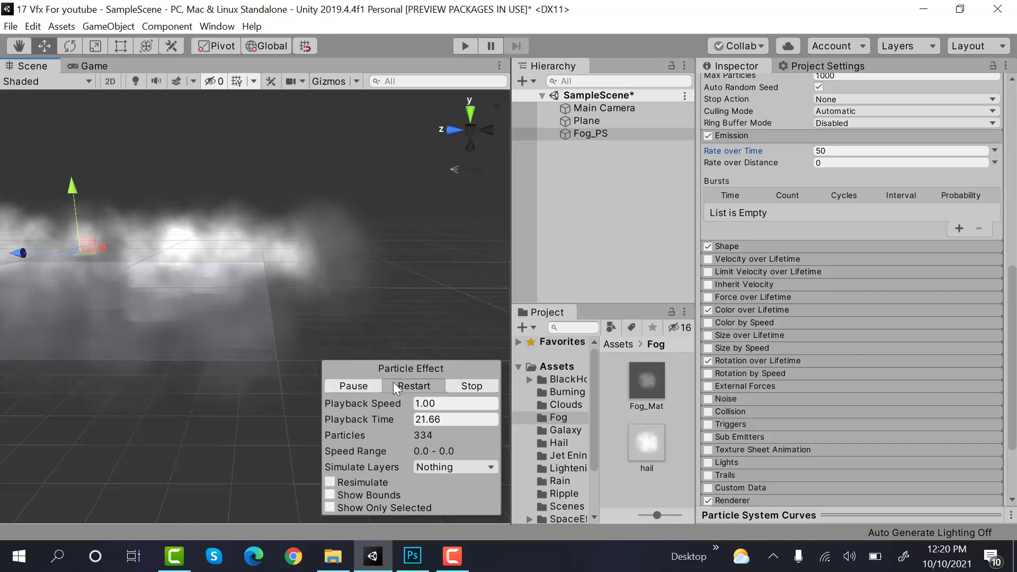
{"action": "left_click", "coordinate": [394, 385]}
{"action": "mouse_move", "coordinate": [64, 332]}
{"action": "left_mouse_down", "text": "alt"}
{"action": "mouse_move", "coordinate": [293, 207]}
{"action": "mouse_move", "coordinate": [346, 234]}
{"action": "mouse_move", "coordinate": [266, 314]}
{"action": "mouse_move", "coordinate": [281, 308]}
{"action": "mouse_move", "coordinate": [297, 318]}
{"action": "left_mouse_up", "text": "alt"}
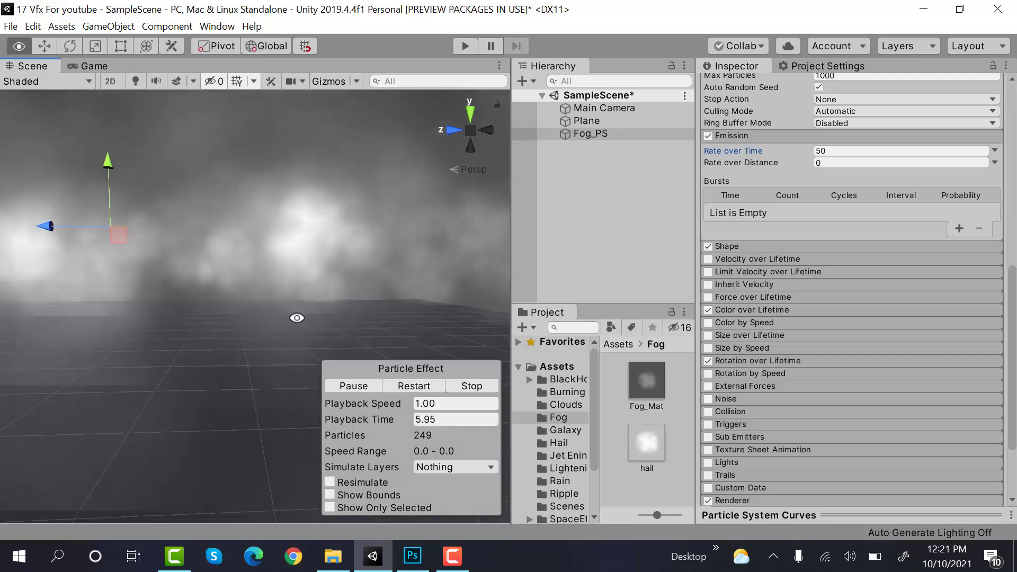
{"action": "left_click", "coordinate": [95, 66]}
{"action": "left_click", "coordinate": [40, 65]}
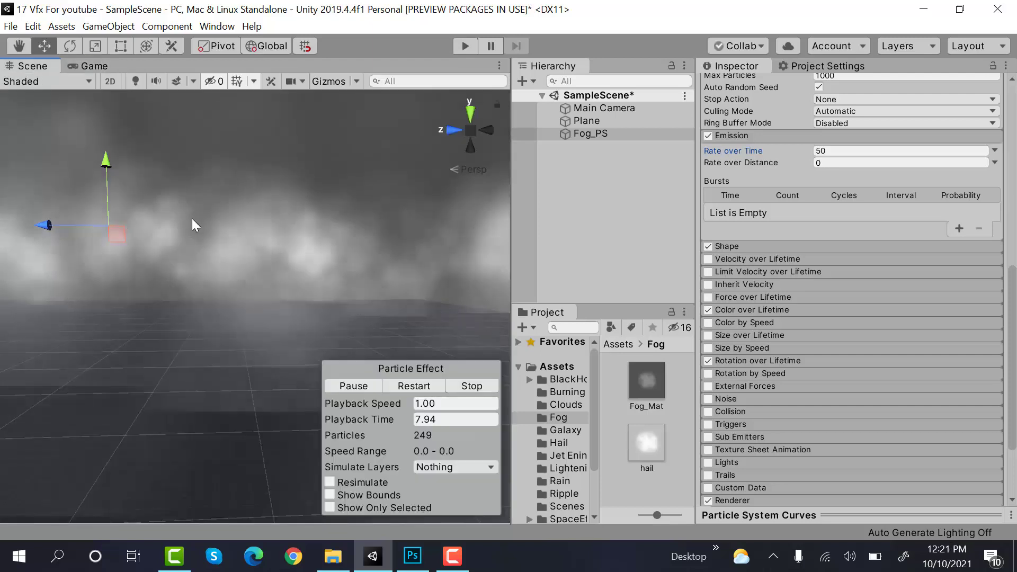
{"action": "scroll", "coordinate": [234, 256], "scroll_direction": "down", "scroll_amount": 3}
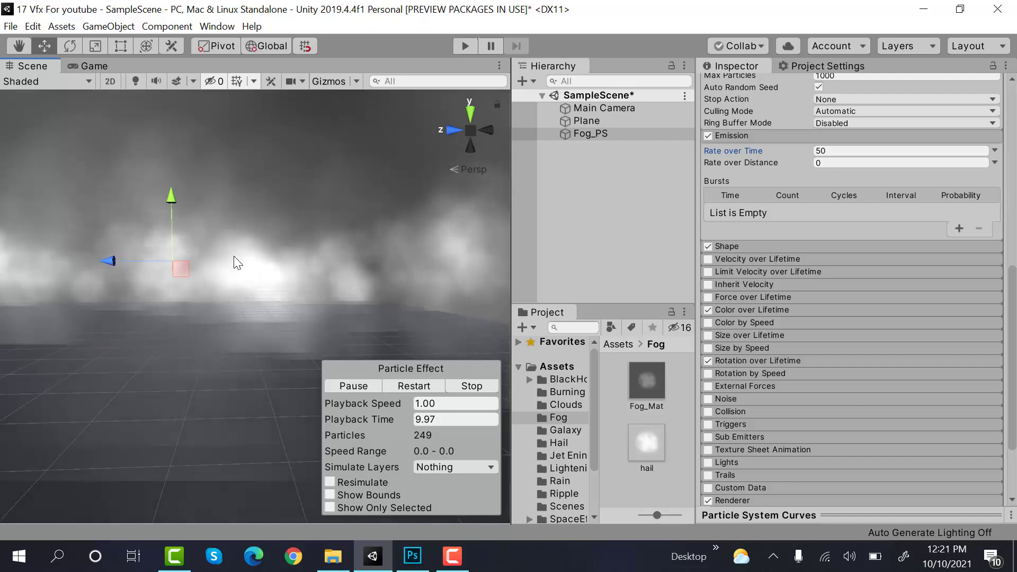
{"action": "scroll", "coordinate": [234, 257], "scroll_direction": "down", "scroll_amount": 2}
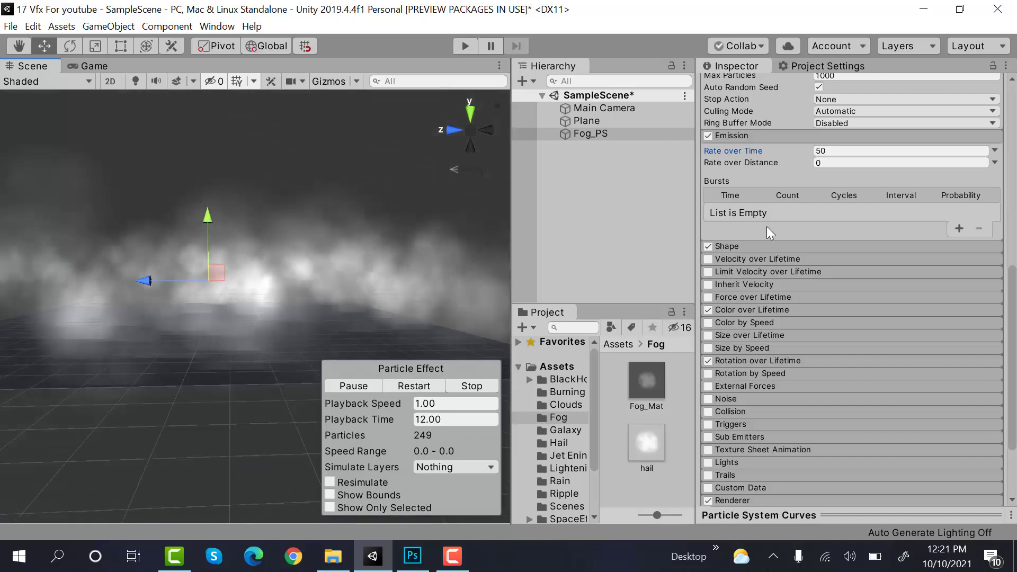